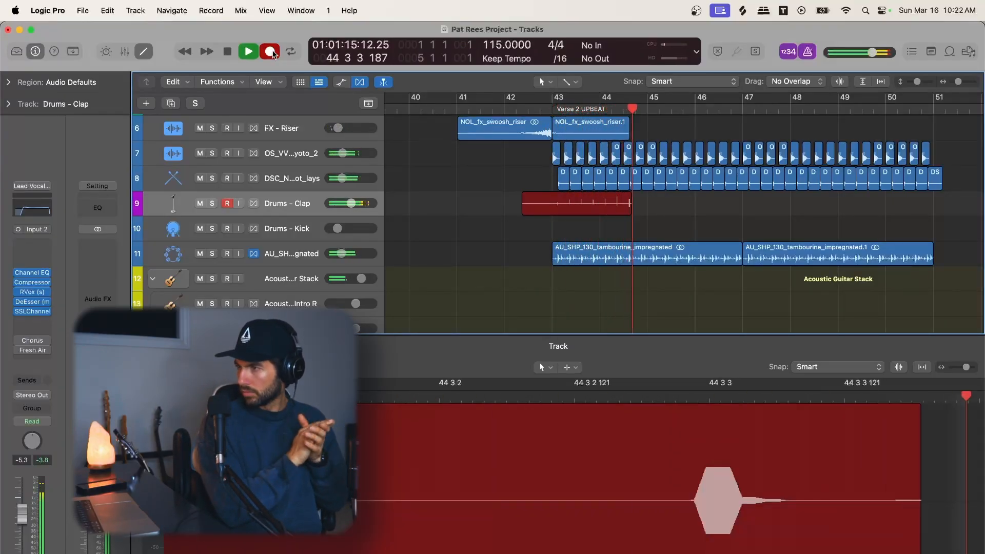
Step: Finish recording the hand-clap take on the Drums - Clap track
{"action": "key", "text": "space"}
{"action": "left_click", "coordinate": [27, 321]}
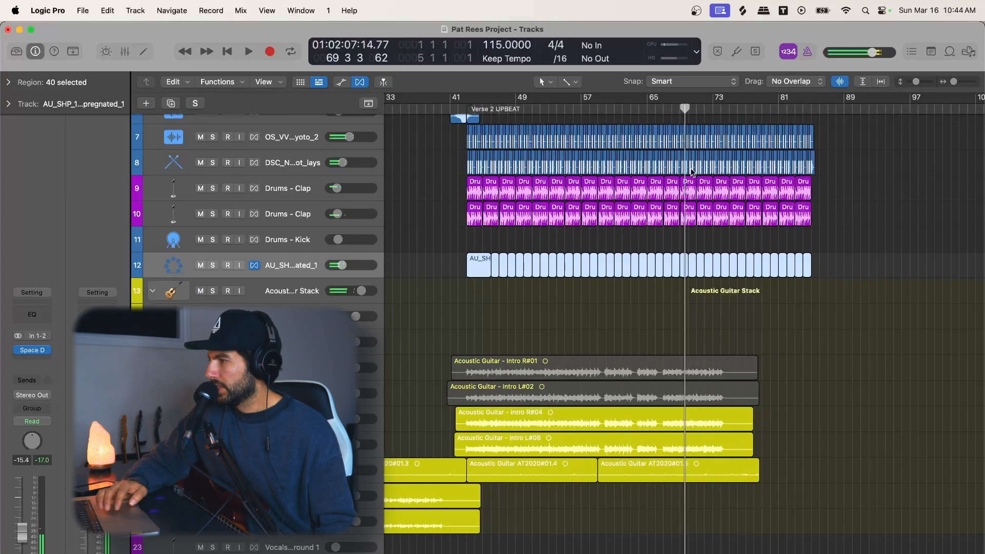
Step: Examine the layout of the kick, clap and tambourine regions across the Verse 2 UPBEAT section
{"action": "left_click_drag", "start_coordinate": [925, 83], "coordinate": [911, 83]}
{"action": "scroll", "coordinate": [842, 116], "scroll_direction": "left", "scroll_amount": 5}
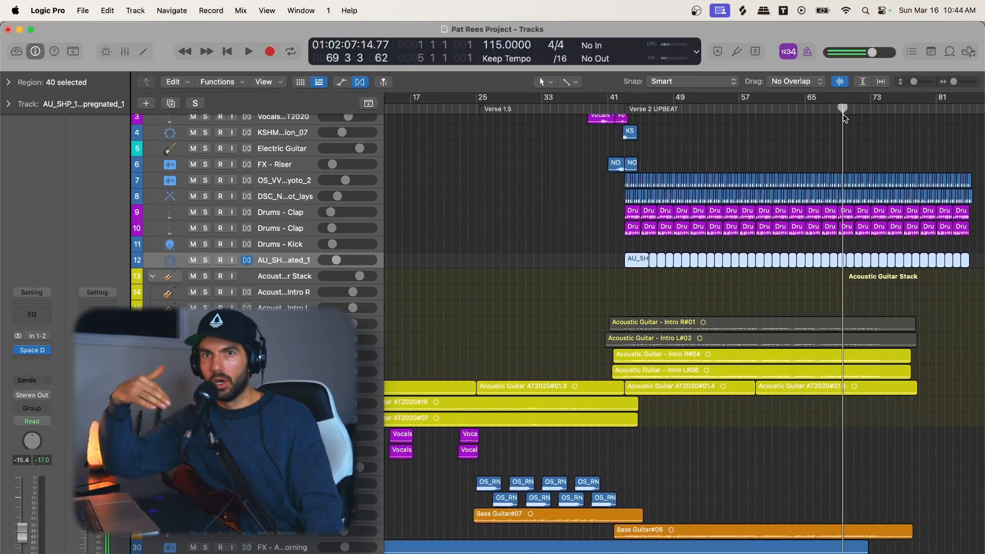
{"action": "left_click_drag", "start_coordinate": [913, 82], "coordinate": [916, 82]}
{"action": "key", "text": "super+Right"}
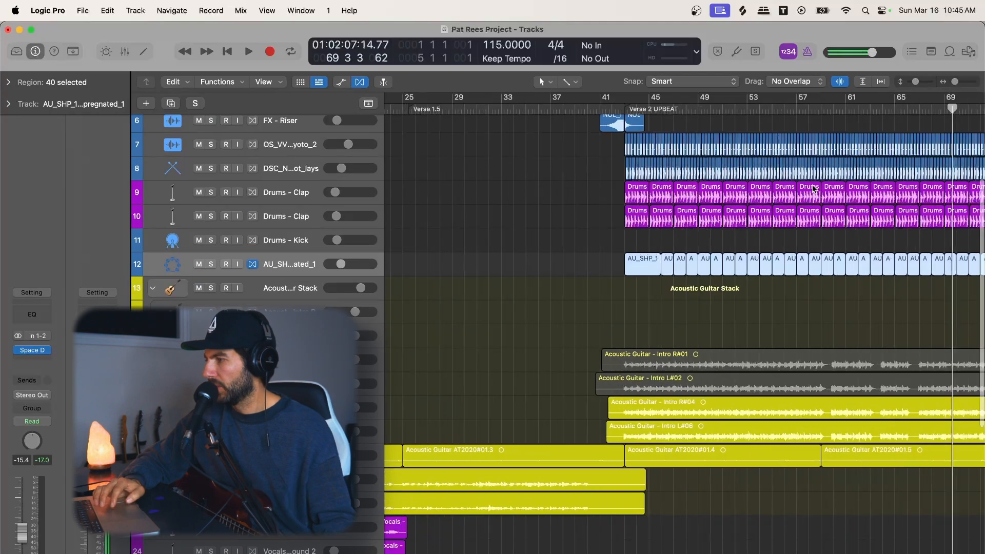
{"action": "scroll", "coordinate": [799, 207], "scroll_direction": "right", "scroll_amount": 10}
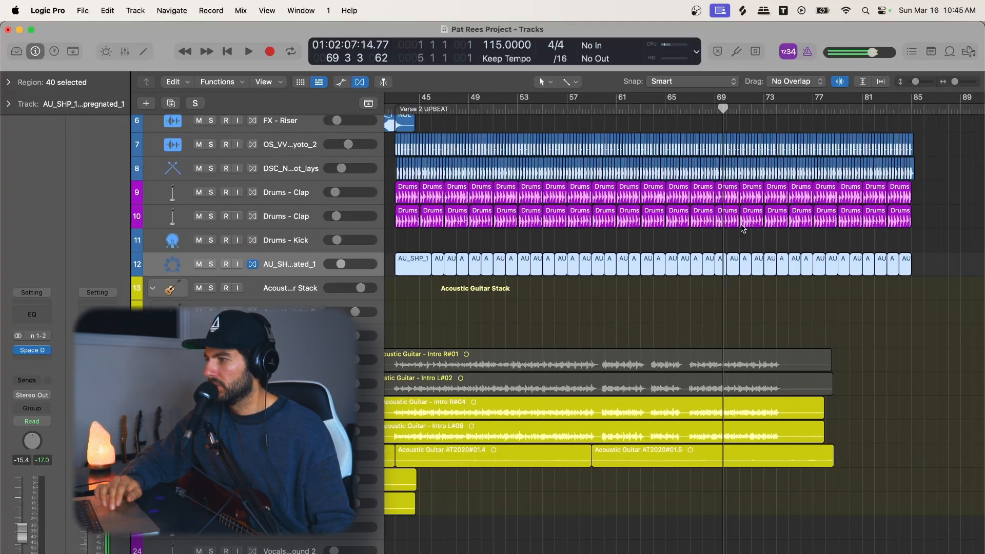
{"action": "key", "text": "super+Right"}
{"action": "key", "text": "super+Right"}
{"action": "scroll", "coordinate": [654, 235], "scroll_direction": "left", "scroll_amount": 5}
{"action": "scroll", "coordinate": [666, 146], "scroll_direction": "up", "scroll_amount": 3}
{"action": "scroll", "coordinate": [665, 146], "scroll_direction": "right", "scroll_amount": 3}
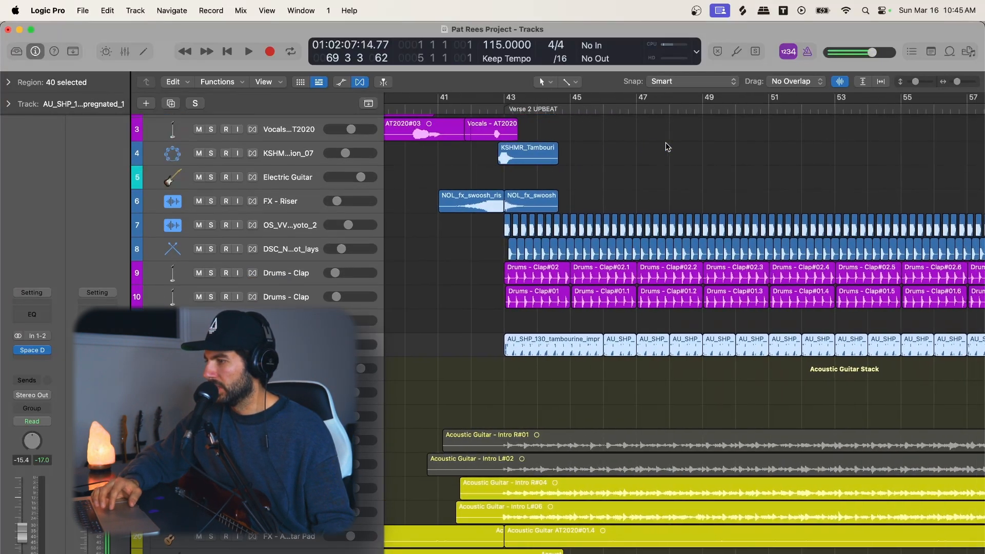
{"action": "key", "text": "super+Left"}
{"action": "key", "text": "super+Left"}
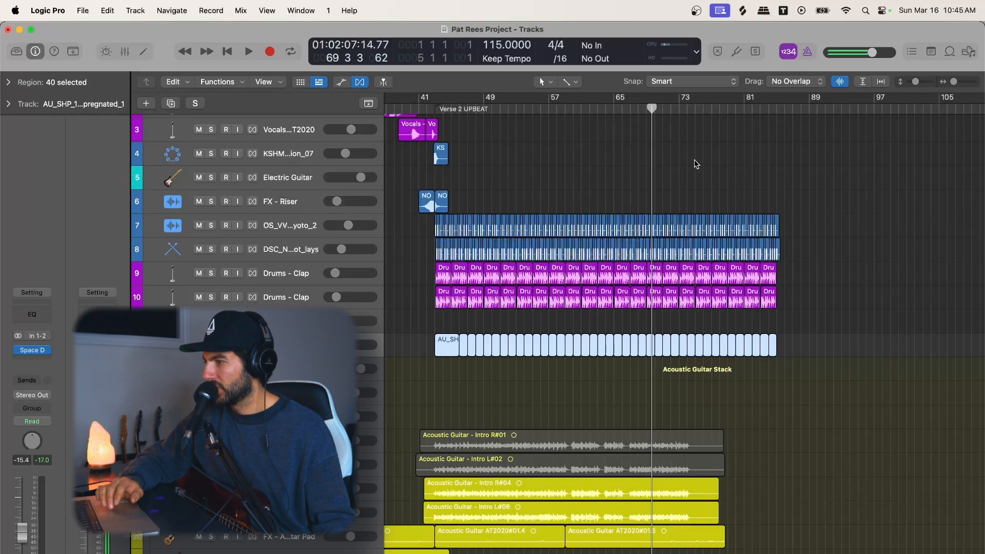
{"action": "scroll", "coordinate": [696, 164], "scroll_direction": "left", "scroll_amount": 5}
Step: Place the playhead at bar 43, at the start of the Verse 2 UPBEAT section
{"action": "left_click", "coordinate": [531, 108]}
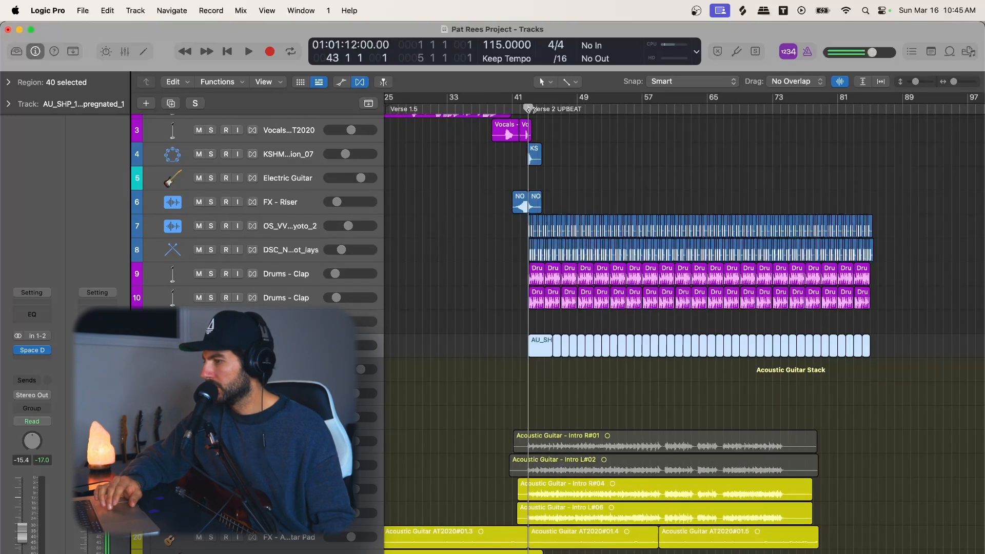
{"action": "key", "text": "super+Right"}
{"action": "key", "text": "super+Right"}
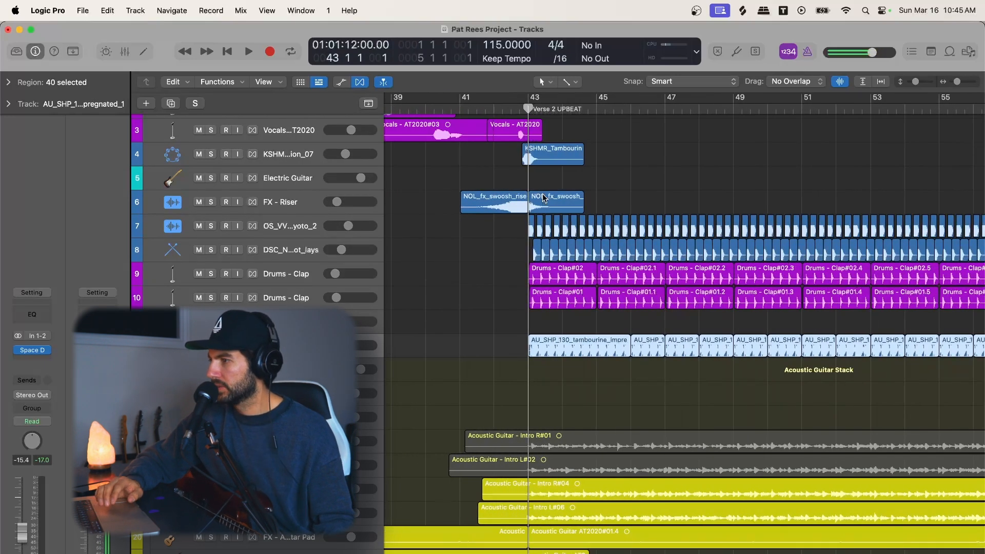
{"action": "key", "text": "super+Left"}
{"action": "mouse_move", "coordinate": [596, 110]}
{"action": "left_mouse_down"}
{"action": "mouse_move", "coordinate": [568, 110]}
{"action": "mouse_move", "coordinate": [596, 110]}
{"action": "left_mouse_up"}
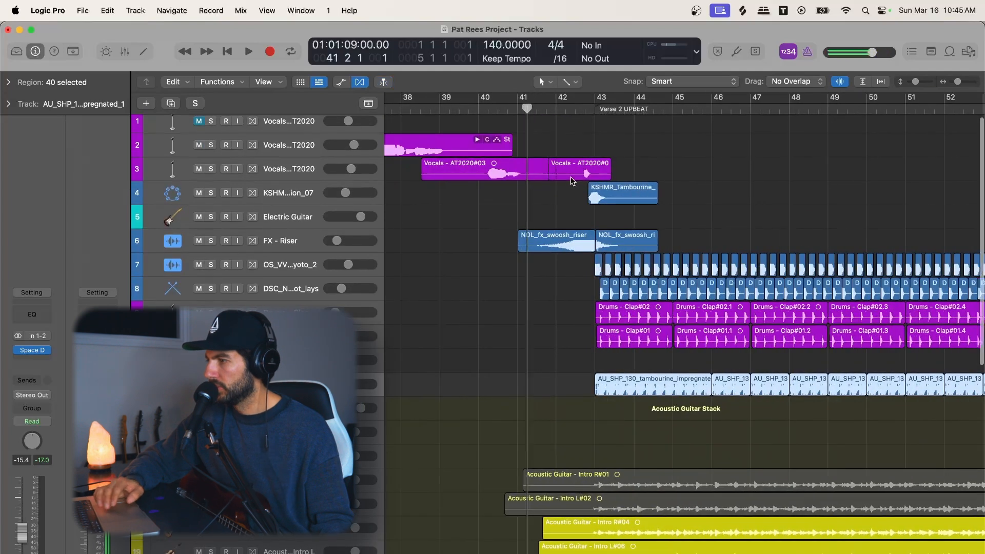
Step: Play back the Verse 2 UPBEAT section from around bar 43 to hear the layered percussion
{"action": "scroll", "coordinate": [798, 168], "scroll_direction": "right", "scroll_amount": 3}
{"action": "left_click_drag", "start_coordinate": [916, 82], "coordinate": [913, 85]}
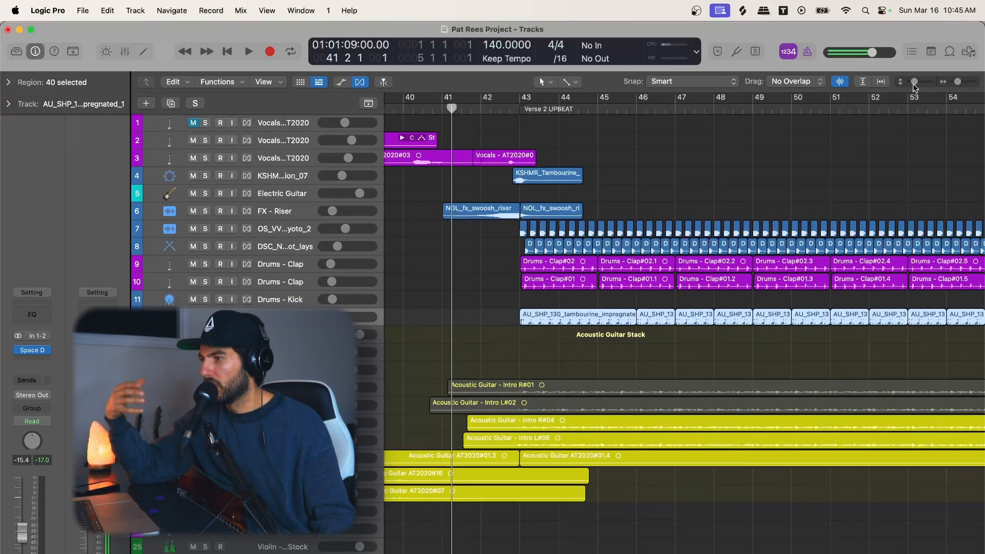
{"action": "scroll", "coordinate": [466, 127], "scroll_direction": "left", "scroll_amount": 2}
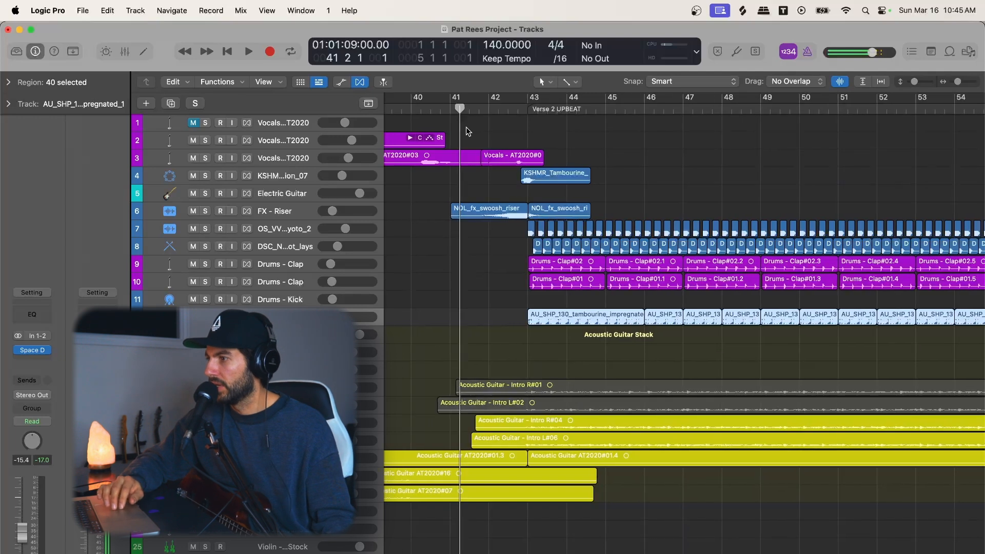
{"action": "double_click", "coordinate": [527, 110]}
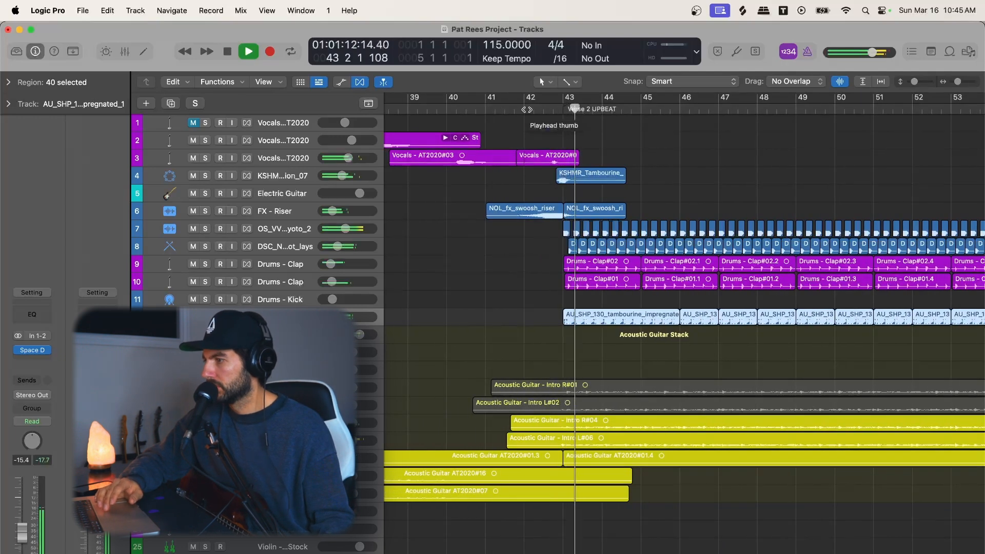
{"action": "scroll", "coordinate": [592, 265], "scroll_direction": "down", "scroll_amount": 2}
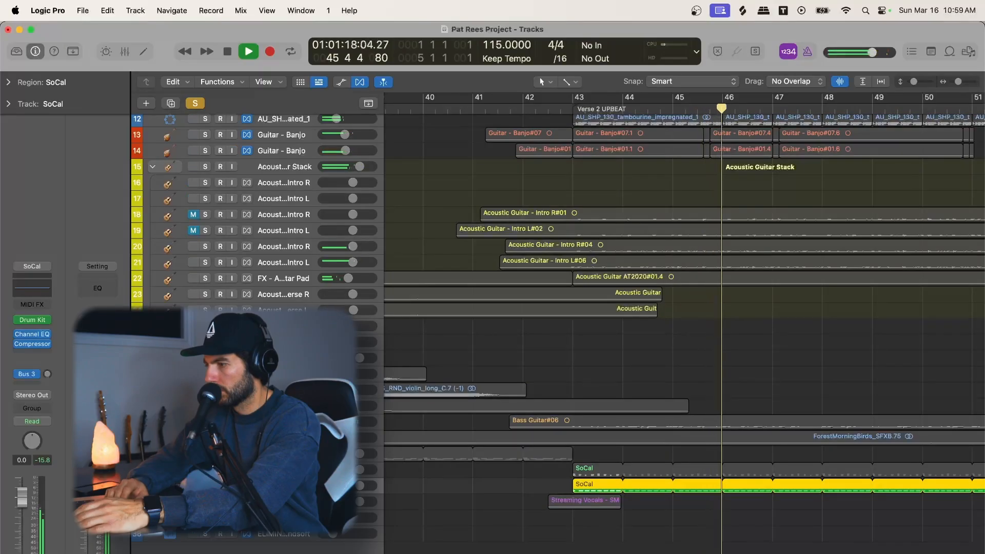
Step: Copy the two NOL_fx_swoosh regions on the FX - Riser track so that they meet at bar 51
{"action": "key", "text": "s"}
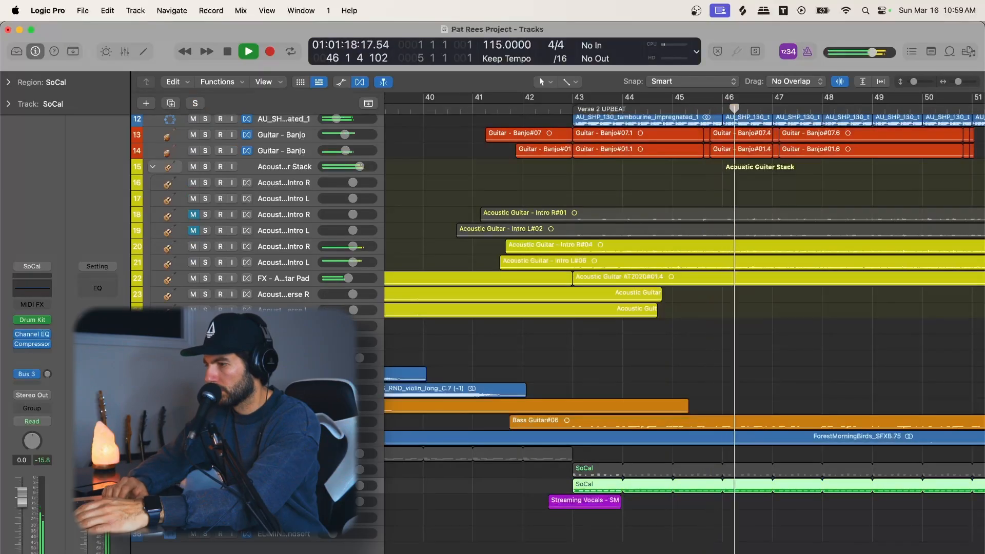
{"action": "scroll", "coordinate": [617, 363], "scroll_direction": "up", "scroll_amount": 5}
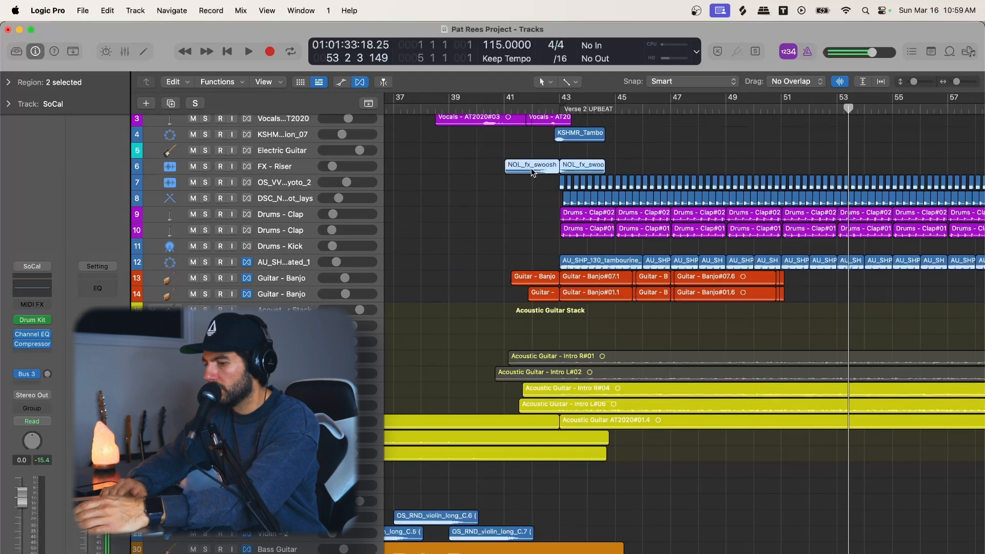
{"action": "left_click_drag", "start_coordinate": [531, 168], "coordinate": [570, 174]}
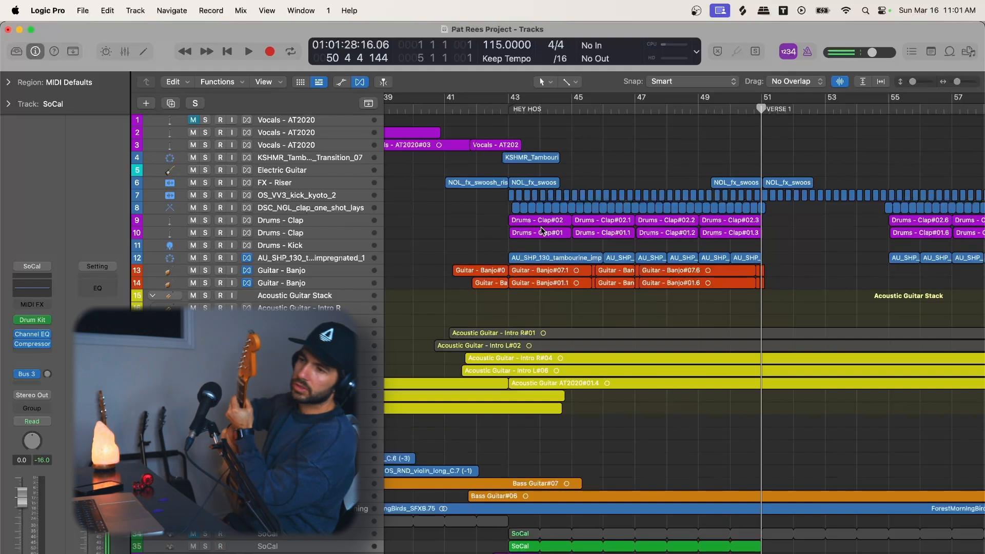
Step: Record-enable the Electric Guitar track and load the Beautiful Dirt 1 preset in its Guitar Rig 6 plug-in
{"action": "left_click", "coordinate": [219, 171]}
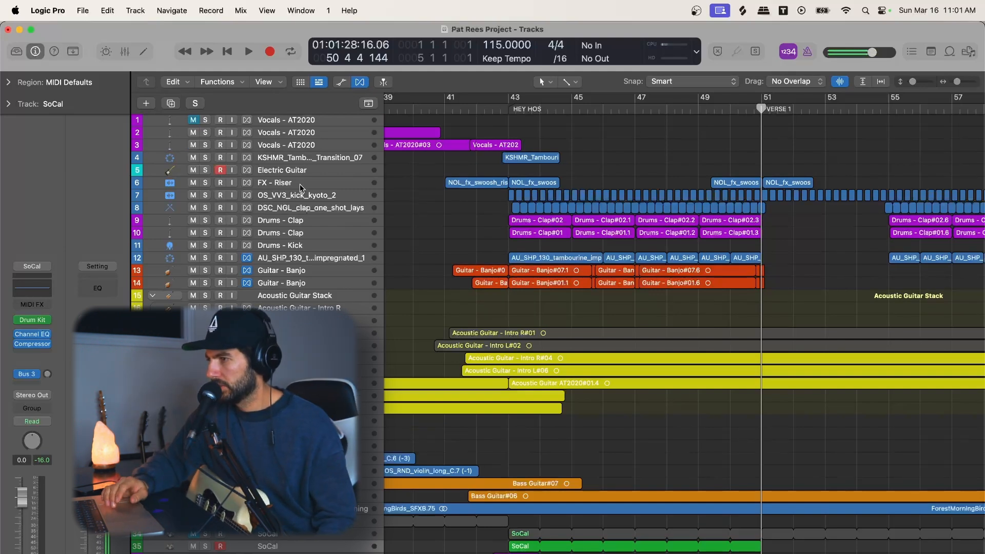
{"action": "left_click", "coordinate": [392, 364]}
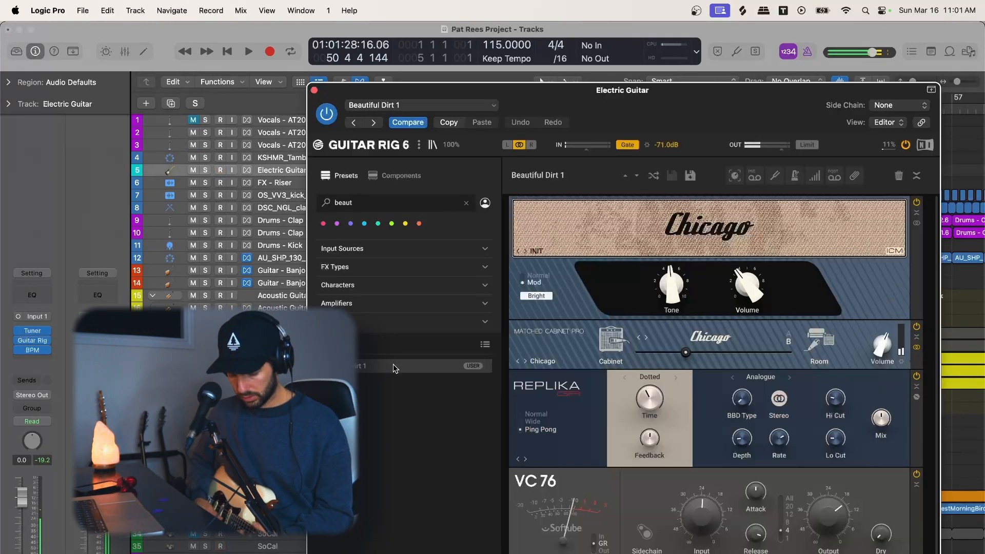
{"action": "key", "text": "space"}
{"action": "key", "text": "space"}
{"action": "left_click", "coordinate": [314, 91]}
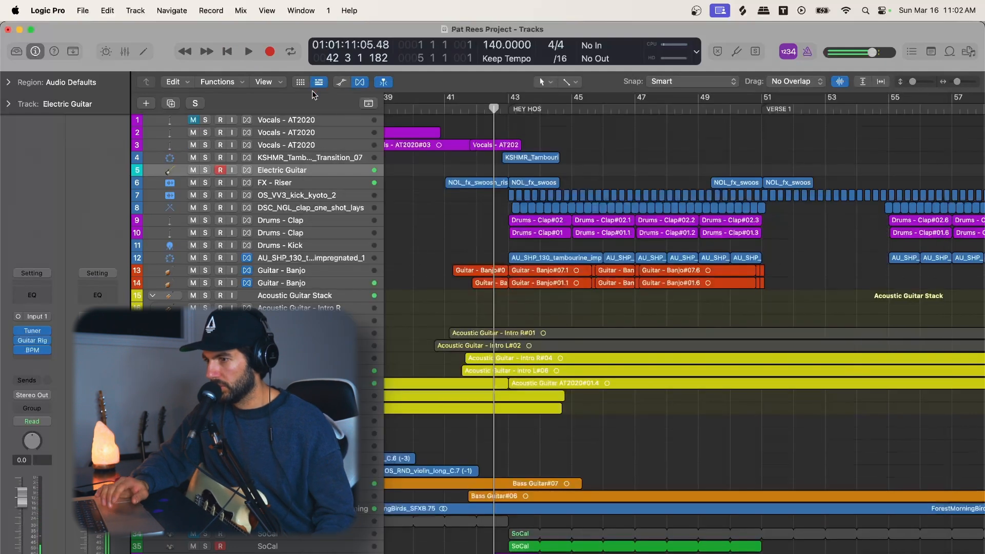
Step: Insert the Space Designer reverb after the BPM plug-in on the Electric Guitar track and adjust its dry level
{"action": "left_click", "coordinate": [38, 361]}
{"action": "left_click", "coordinate": [148, 534]}
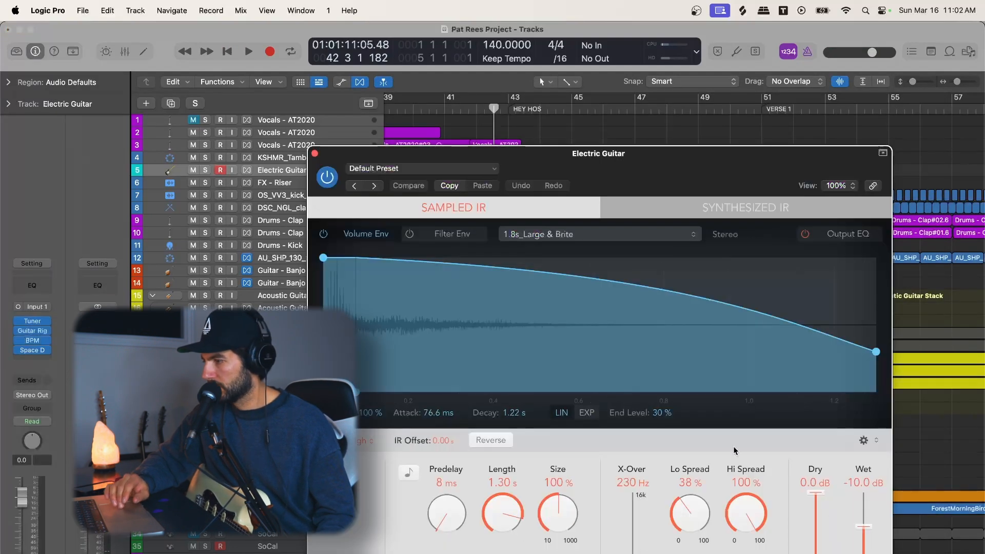
{"action": "left_click_drag", "start_coordinate": [815, 550], "coordinate": [815, 553]}
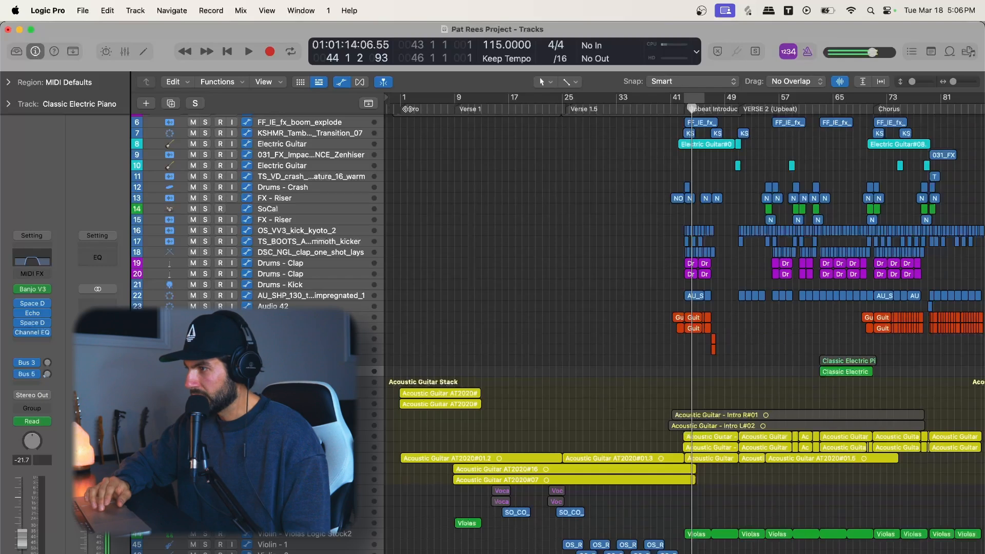
Step: Place the playhead at bar 43, at the start of the Upbeat Introduction
{"action": "left_click_drag", "start_coordinate": [584, 102], "coordinate": [673, 104]}
{"action": "scroll", "coordinate": [697, 151], "scroll_direction": "up", "scroll_amount": 5}
{"action": "scroll", "coordinate": [697, 151], "scroll_direction": "right", "scroll_amount": 5}
{"action": "left_click_drag", "start_coordinate": [560, 103], "coordinate": [572, 109]}
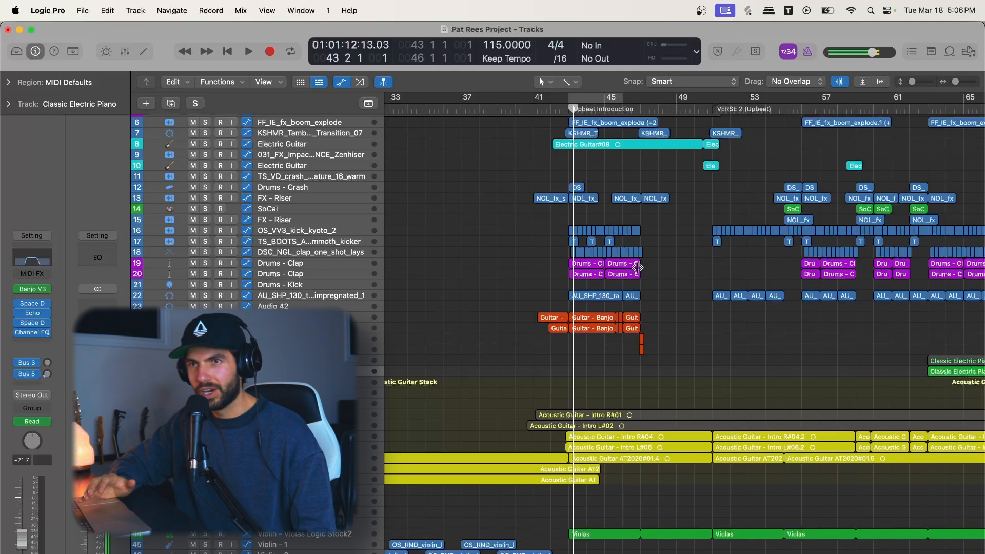
Step: Place the playhead at bar 51 and compare the VERSE 2 (Upbeat) regions with the Upbeat Introduction
{"action": "scroll", "coordinate": [637, 268], "scroll_direction": "right", "scroll_amount": 5}
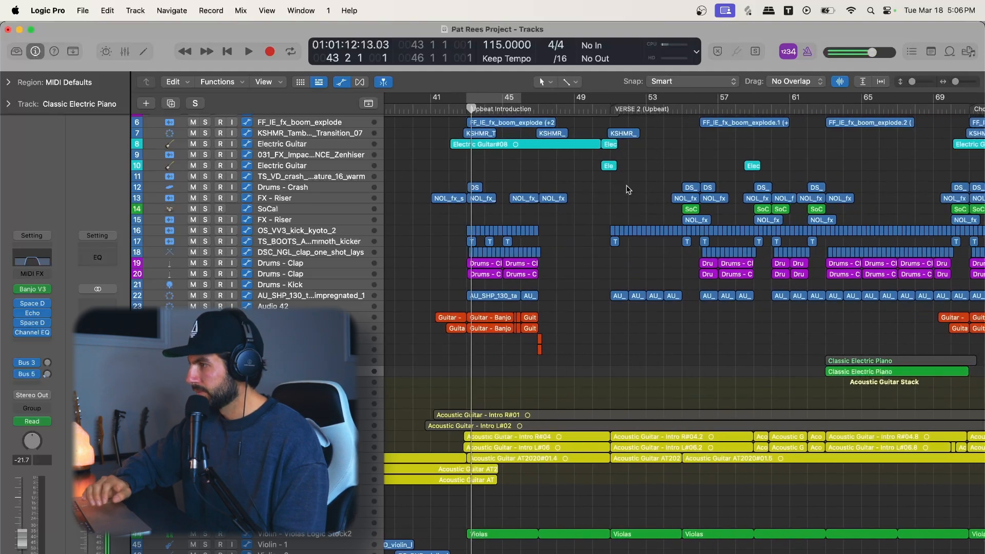
{"action": "left_click", "coordinate": [611, 110]}
{"action": "key", "text": "super+Left"}
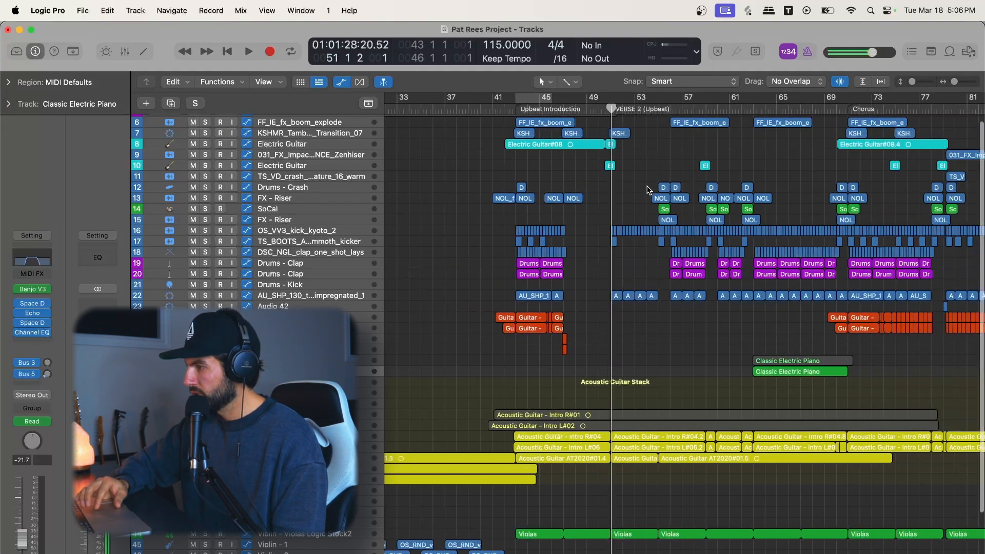
{"action": "key", "text": "super+Right"}
{"action": "key", "text": "super+Right"}
{"action": "scroll", "coordinate": [526, 137], "scroll_direction": "left", "scroll_amount": 3}
{"action": "scroll", "coordinate": [526, 137], "scroll_direction": "left", "scroll_amount": 2}
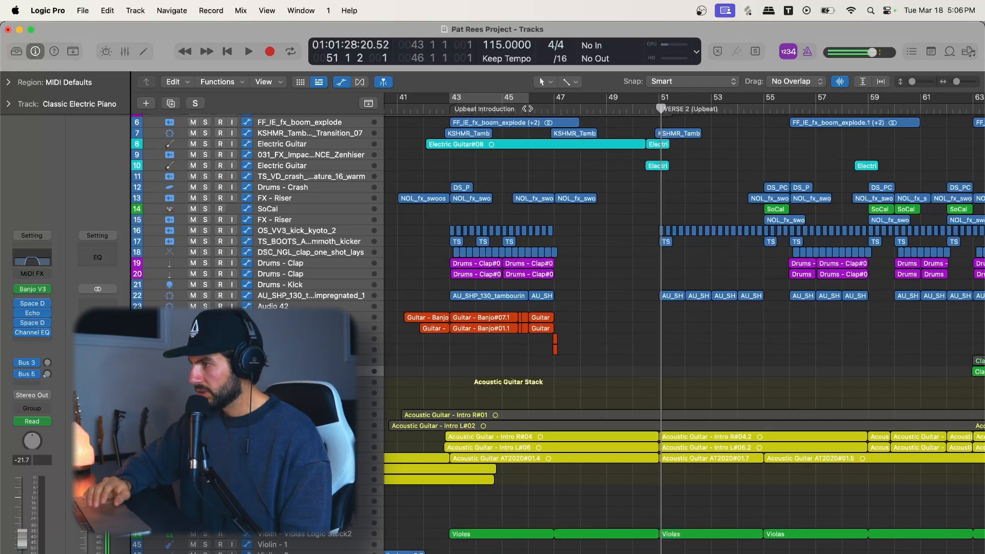
Step: Play the arrangement from about bar 46 of the Upbeat Introduction up to VERSE 2 (Upbeat)
{"action": "key", "text": "space"}
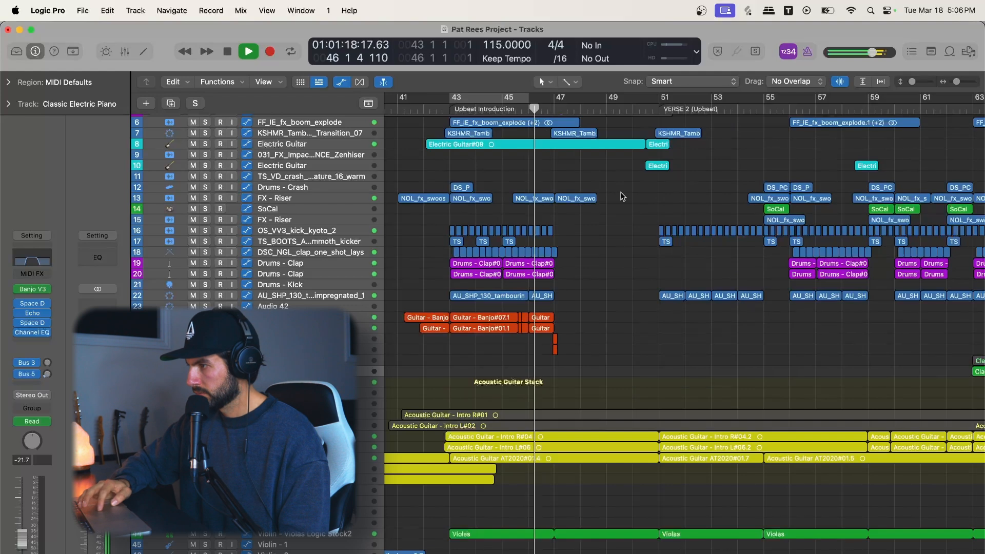
{"action": "key", "text": "super+Right"}
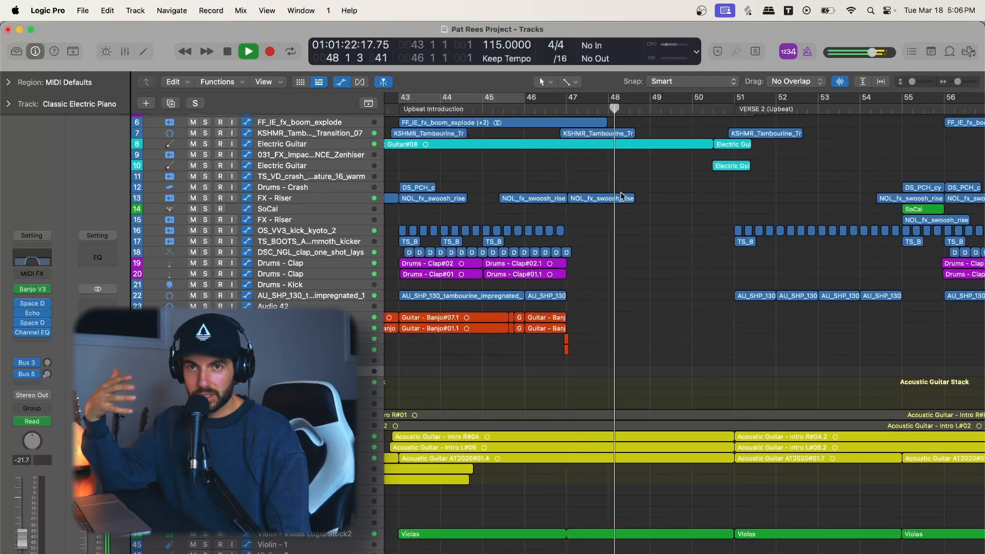
{"action": "scroll", "coordinate": [621, 195], "scroll_direction": "right", "scroll_amount": 5}
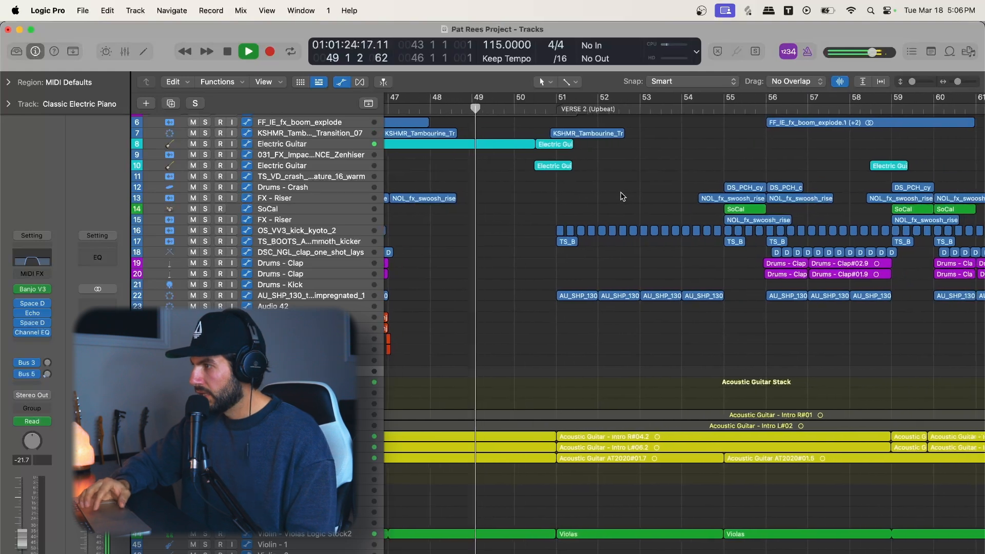
{"action": "scroll", "coordinate": [620, 197], "scroll_direction": "right", "scroll_amount": 5}
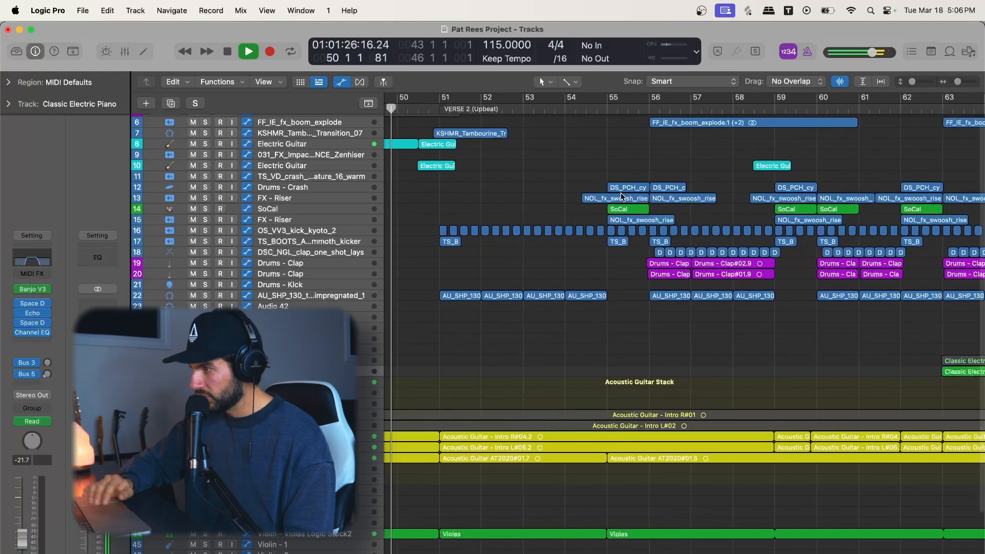
{"action": "key", "text": "super+Left"}
{"action": "key", "text": "super+Left"}
{"action": "key", "text": "super+Left"}
{"action": "key", "text": "super+Left"}
{"action": "key", "text": "super+Left"}
{"action": "scroll", "coordinate": [622, 198], "scroll_direction": "left", "scroll_amount": 5}
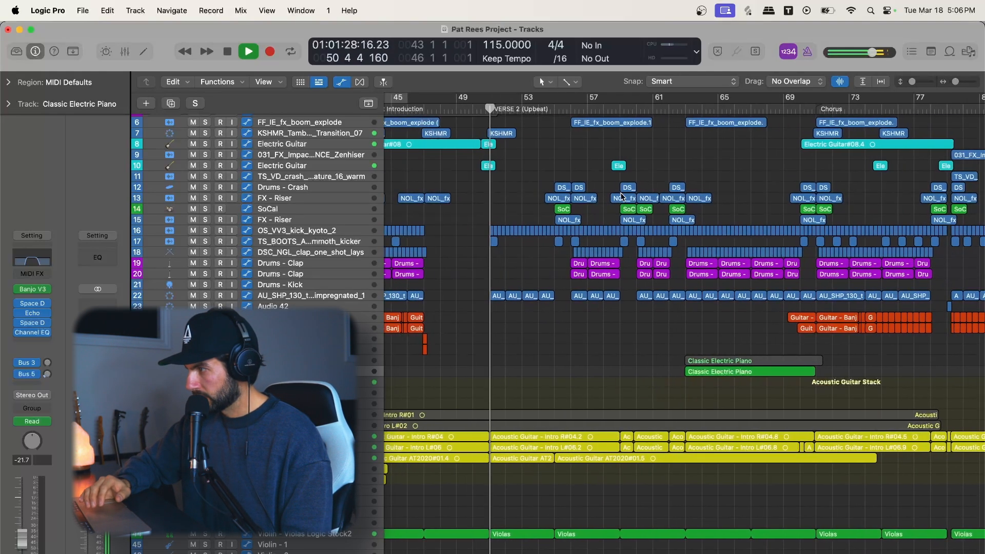
Step: Listen through the opening bars of VERSE 2 (Upbeat) and stop playback just after bar 55
{"action": "key", "text": "super+Right"}
{"action": "key", "text": "super+Right"}
{"action": "key", "text": "super+Right"}
{"action": "key", "text": "super+Right"}
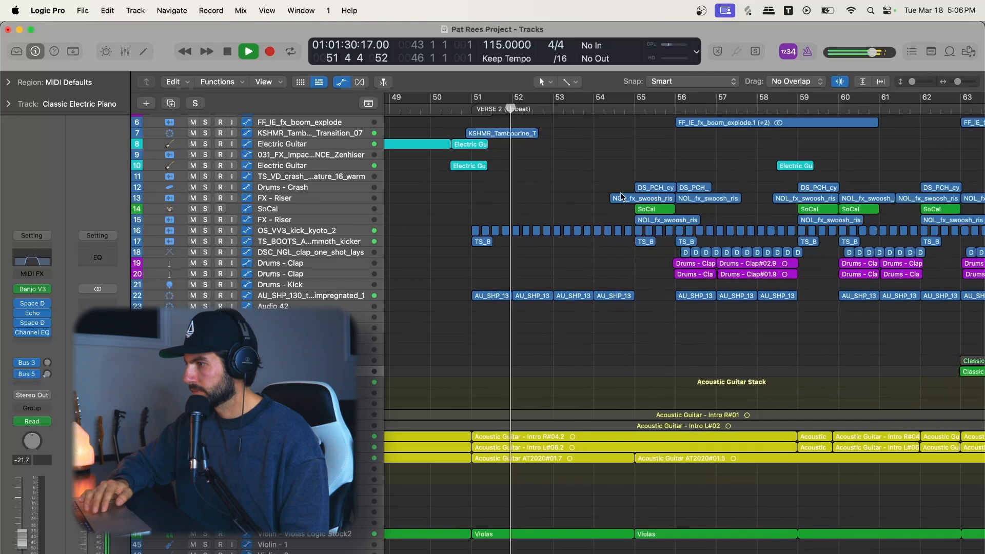
{"action": "scroll", "coordinate": [621, 198], "scroll_direction": "left", "scroll_amount": 5}
{"action": "scroll", "coordinate": [621, 198], "scroll_direction": "right", "scroll_amount": 2}
{"action": "key", "text": "super+Left"}
{"action": "scroll", "coordinate": [622, 198], "scroll_direction": "right", "scroll_amount": 4}
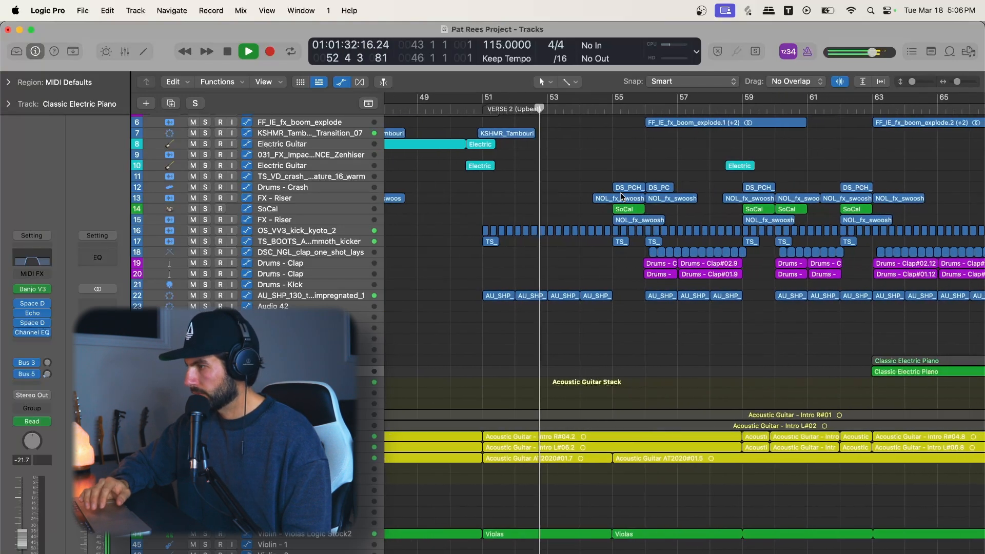
{"action": "scroll", "coordinate": [622, 198], "scroll_direction": "left", "scroll_amount": 3}
{"action": "scroll", "coordinate": [622, 198], "scroll_direction": "right", "scroll_amount": 3}
{"action": "scroll", "coordinate": [621, 197], "scroll_direction": "right", "scroll_amount": 2}
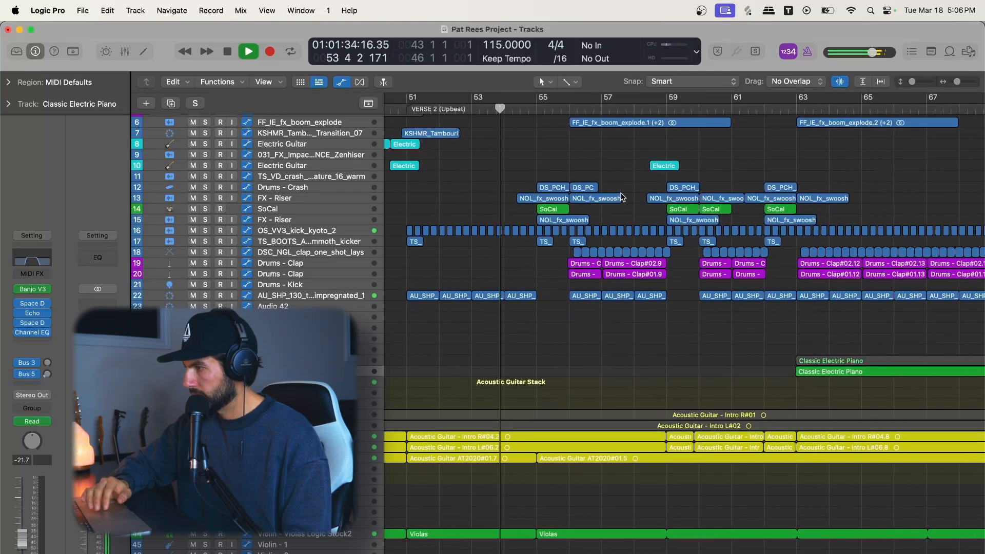
{"action": "scroll", "coordinate": [620, 197], "scroll_direction": "left", "scroll_amount": 4}
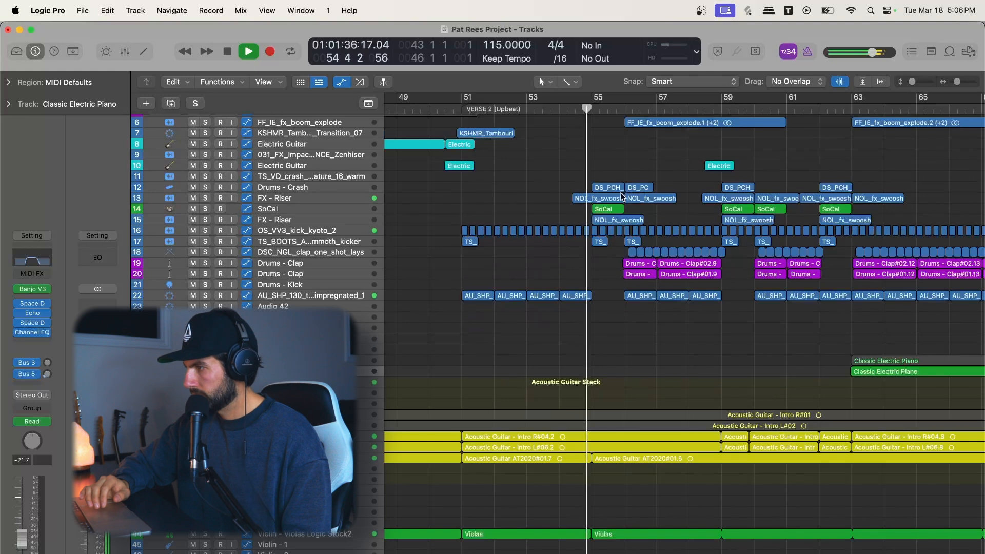
{"action": "key", "text": "space"}
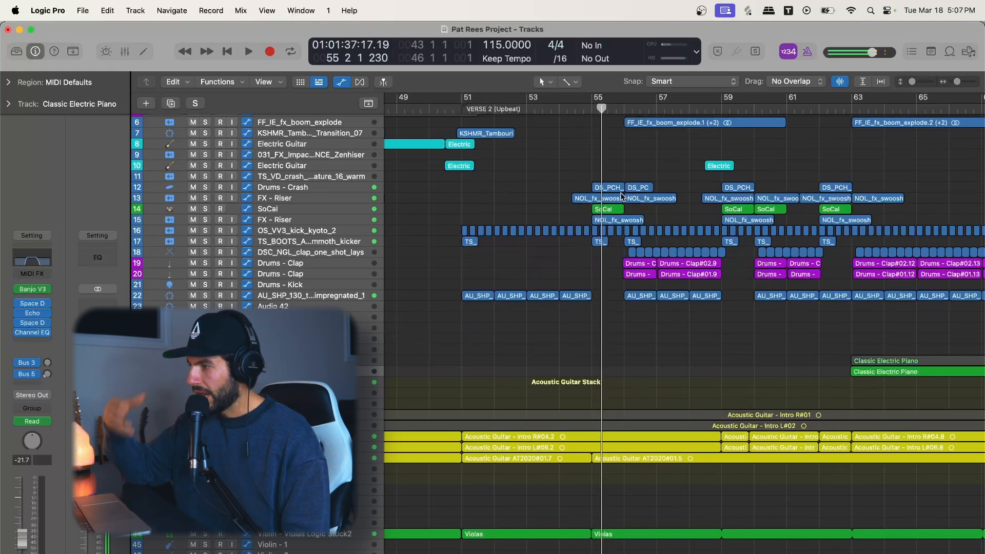
Step: Place the playhead at bar 55 of VERSE 2 (Upbeat) and play the arrangement from there to about bar 60
{"action": "scroll", "coordinate": [621, 196], "scroll_direction": "down", "scroll_amount": 5}
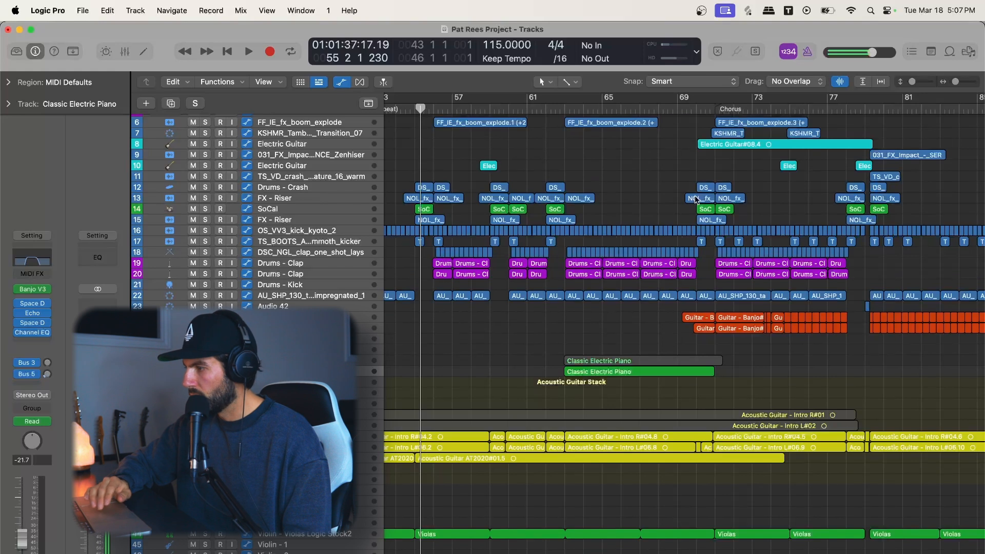
{"action": "scroll", "coordinate": [696, 200], "scroll_direction": "up", "scroll_amount": 5}
{"action": "left_click", "coordinate": [562, 107]}
{"action": "scroll", "coordinate": [658, 163], "scroll_direction": "up", "scroll_amount": 5}
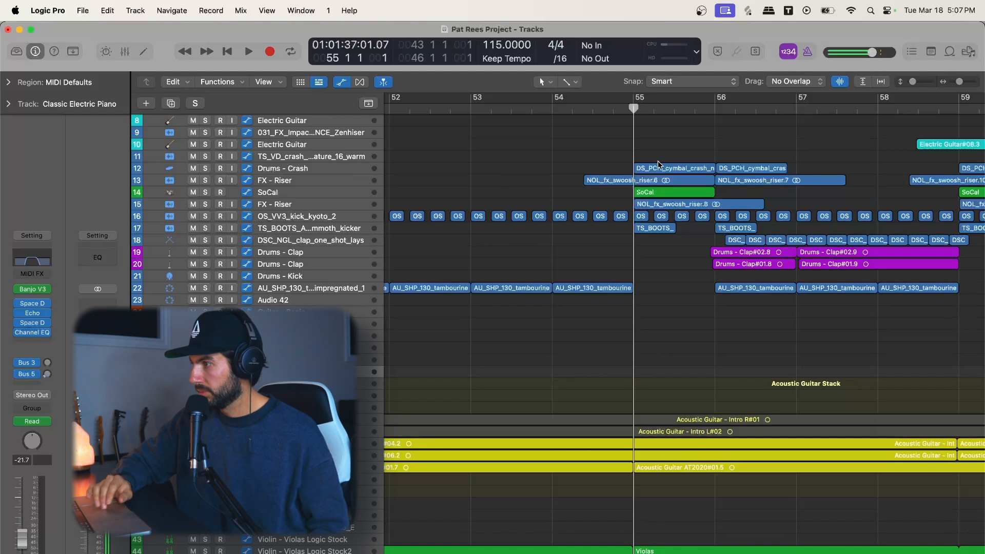
{"action": "key", "text": "space"}
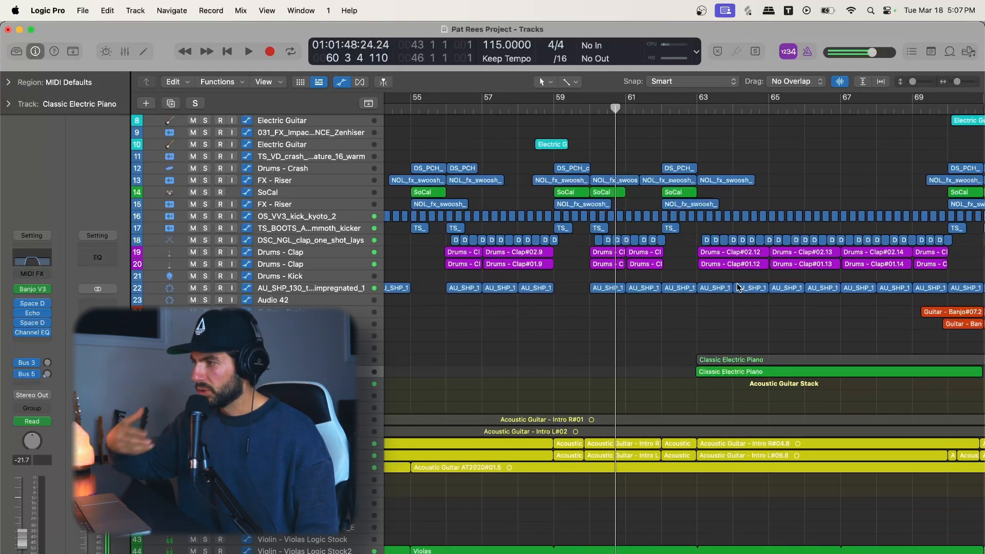
Step: Examine how the crash, riser, kick, clap and tambourine regions are spread from VERSE 2 (Upbeat) to the Chorus
{"action": "key", "text": "super+Left"}
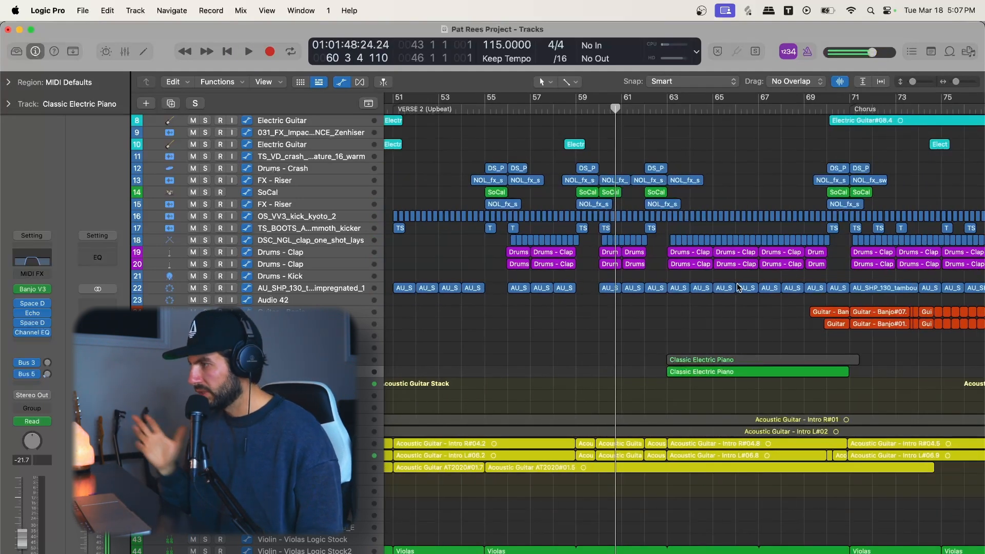
{"action": "scroll", "coordinate": [737, 289], "scroll_direction": "right", "scroll_amount": 5}
{"action": "scroll", "coordinate": [735, 286], "scroll_direction": "left", "scroll_amount": 5}
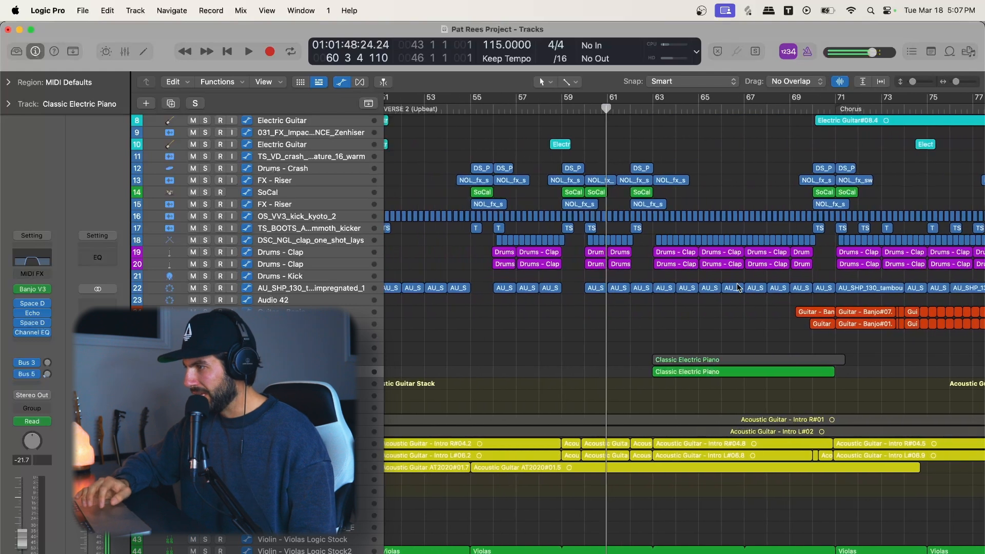
{"action": "key", "text": "super+Right"}
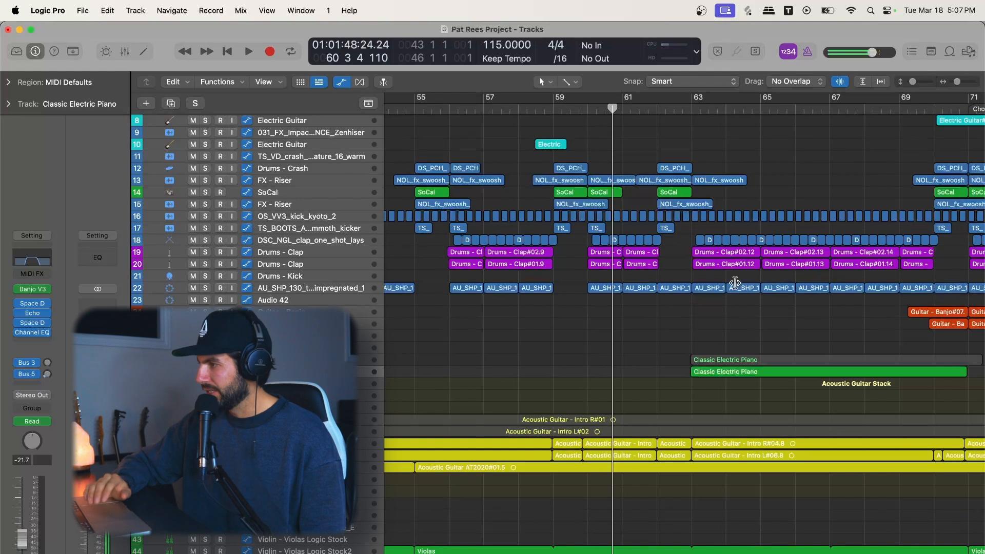
{"action": "scroll", "coordinate": [735, 282], "scroll_direction": "right", "scroll_amount": 3}
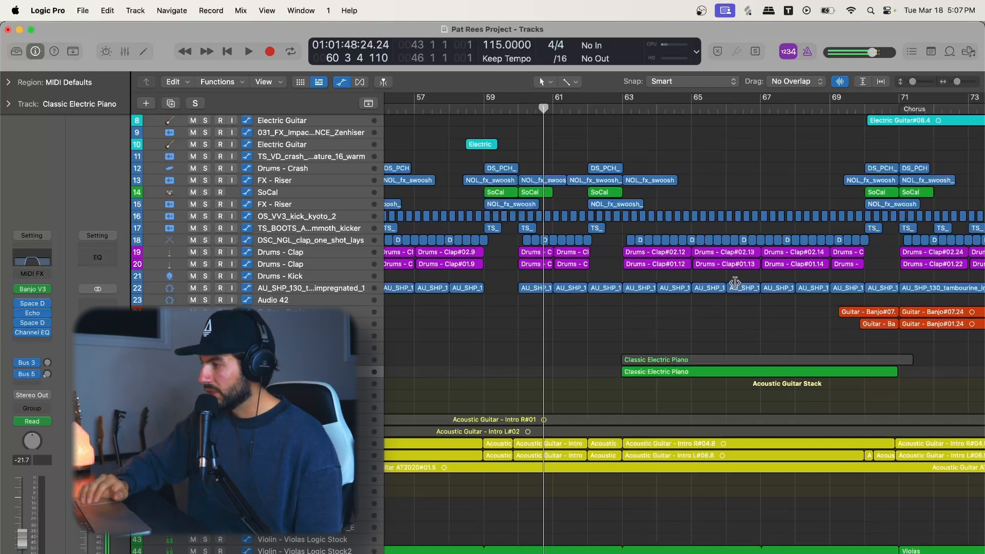
{"action": "scroll", "coordinate": [735, 283], "scroll_direction": "down", "scroll_amount": 5}
{"action": "scroll", "coordinate": [699, 207], "scroll_direction": "left", "scroll_amount": 5}
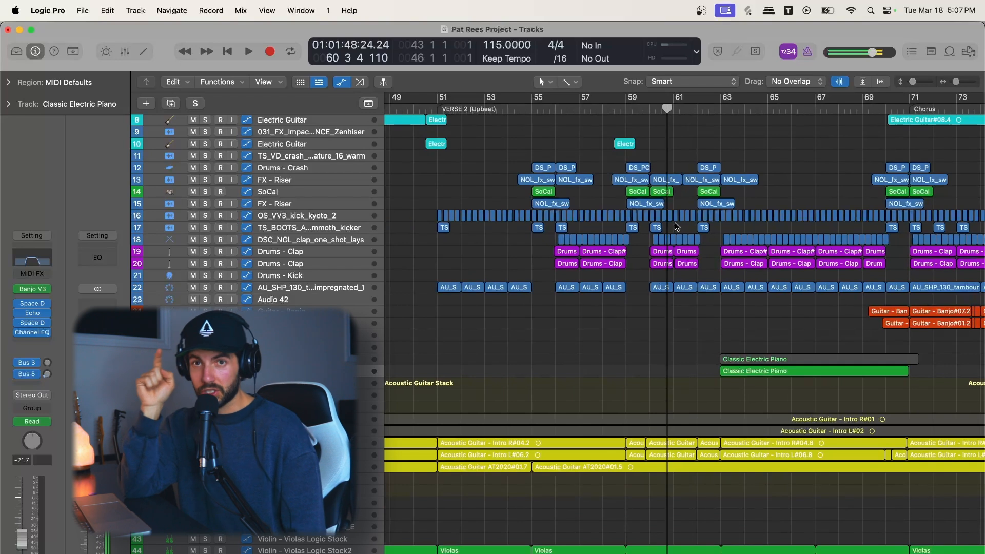
{"action": "scroll", "coordinate": [555, 119], "scroll_direction": "up", "scroll_amount": 5}
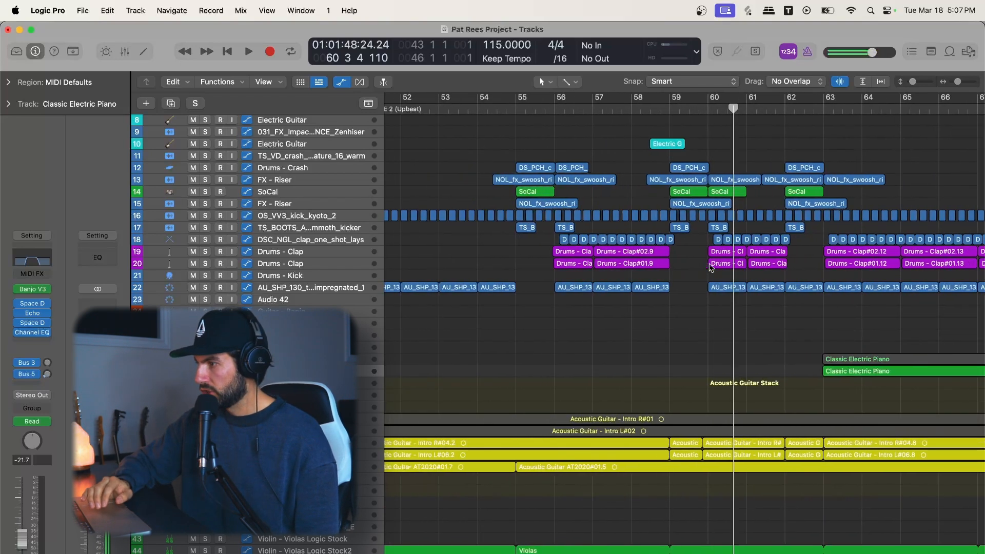
Step: Solo the TS_BOOTS mammoth kicker track and audition its stomp hits from bars 51 and 55 of VERSE 2 (Upbeat)
{"action": "left_click", "coordinate": [544, 109]}
{"action": "scroll", "coordinate": [574, 123], "scroll_direction": "left", "scroll_amount": 3}
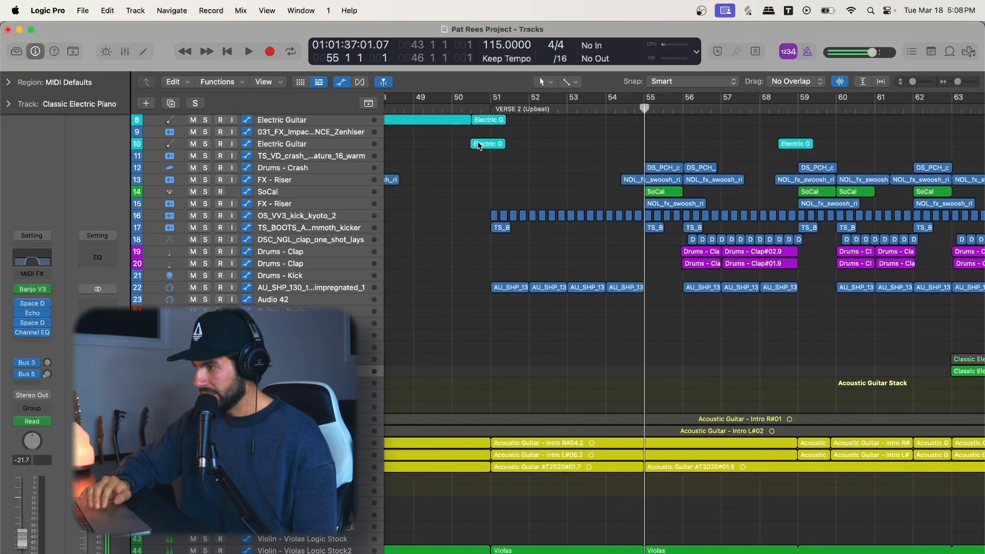
{"action": "left_click", "coordinate": [567, 109]}
{"action": "left_click", "coordinate": [205, 228]}
{"action": "key", "text": "space"}
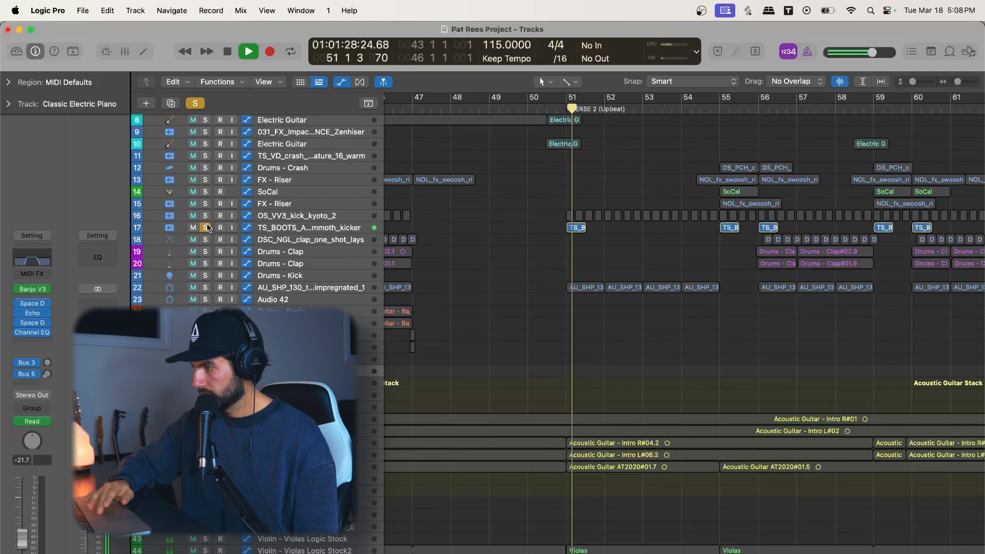
{"action": "left_click", "coordinate": [717, 111]}
{"action": "scroll", "coordinate": [716, 110], "scroll_direction": "right", "scroll_amount": 2}
{"action": "left_click", "coordinate": [695, 110]}
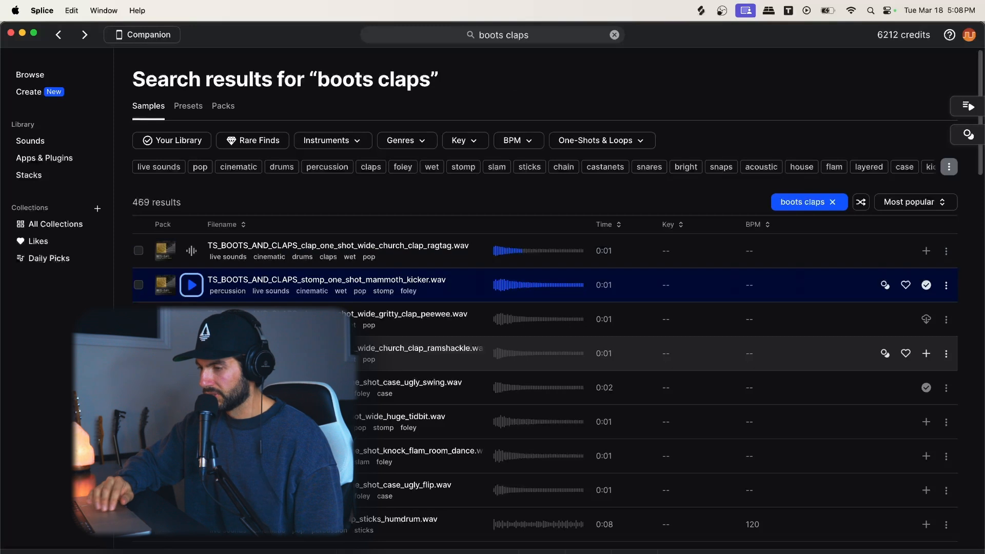
Step: Audition the "boots claps" one-shots in Splice from the gritty peewee clap down to the ugly flip, and return to Logic Pro
{"action": "scroll", "coordinate": [492, 308], "scroll_direction": "down", "scroll_amount": 10}
{"action": "scroll", "coordinate": [172, 247], "scroll_direction": "up", "scroll_amount": 10}
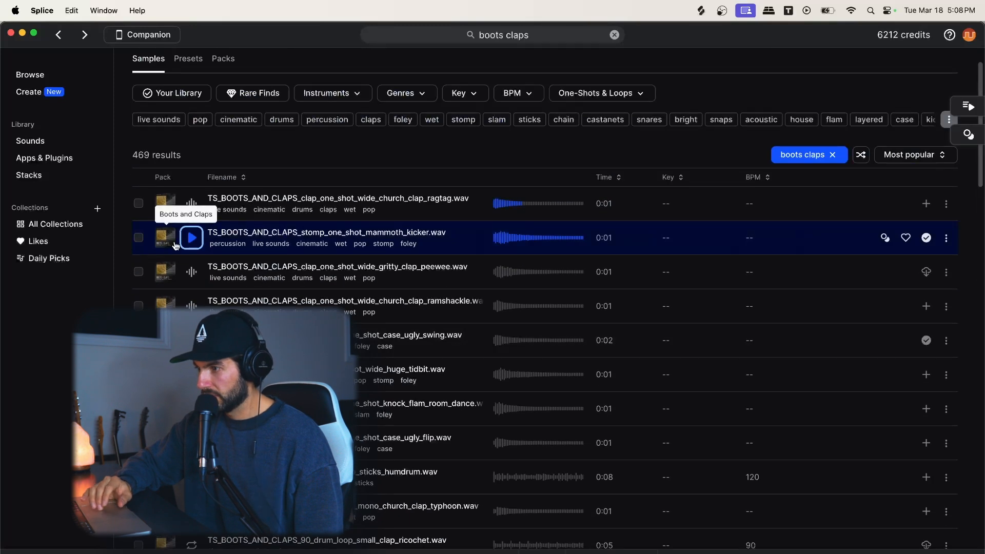
{"action": "left_click", "coordinate": [191, 271]}
{"action": "left_click", "coordinate": [199, 304]}
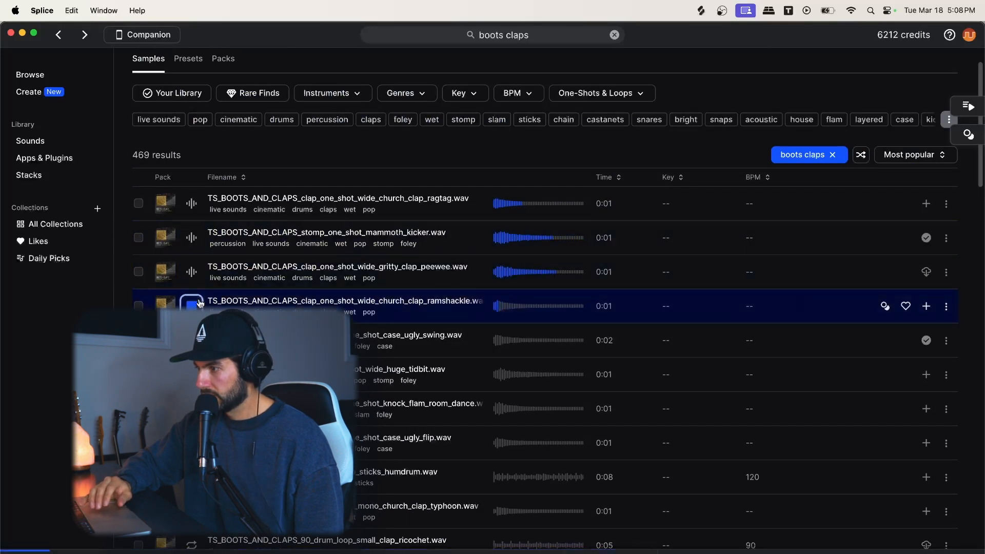
{"action": "key", "text": "Down"}
{"action": "key", "text": "Down"}
{"action": "key", "text": "Down"}
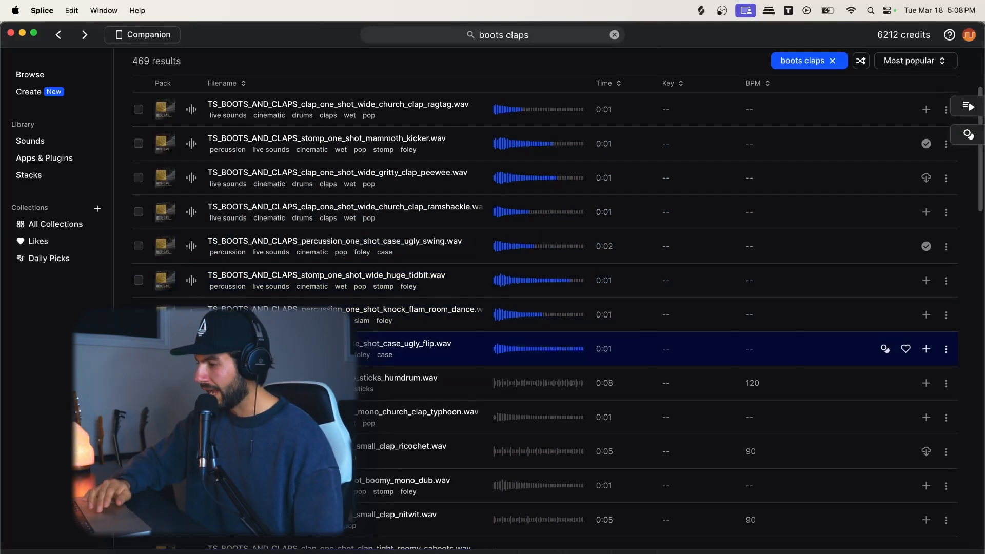
{"action": "key", "text": "super+Tab"}
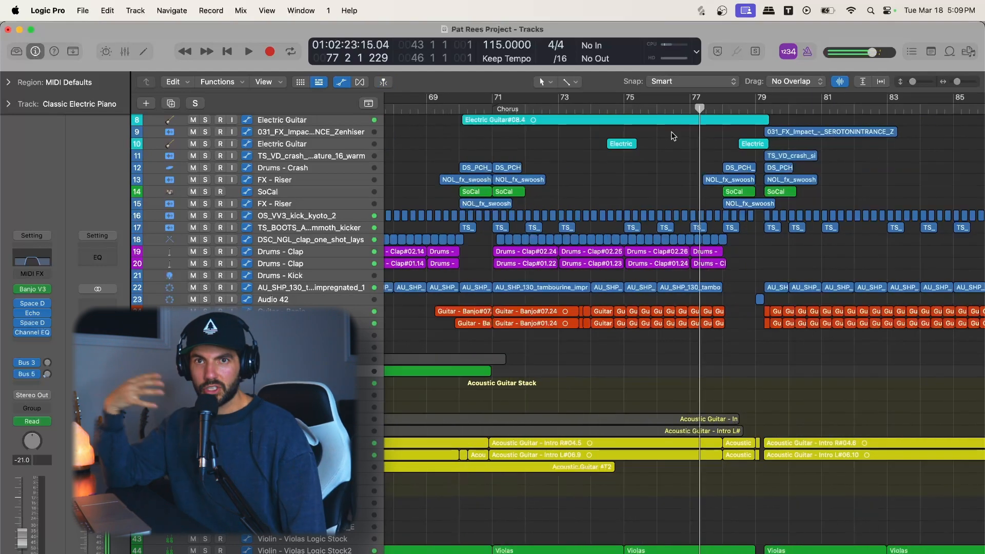
Step: Compare the layers of the Upbeat Introduction, VERSE 2 (Upbeat) and Chorus across the arrangement
{"action": "scroll", "coordinate": [721, 214], "scroll_direction": "left", "scroll_amount": 3}
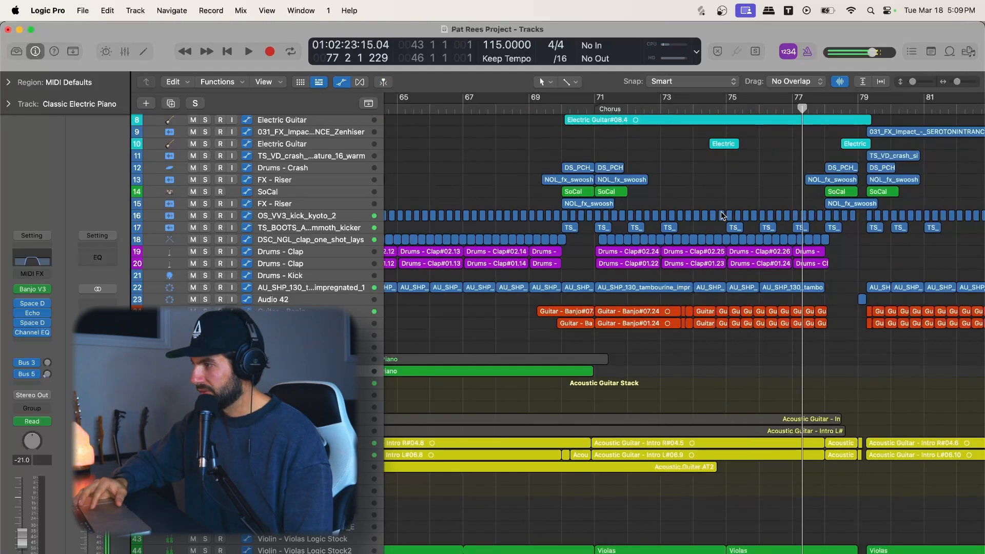
{"action": "key", "text": "super+Left"}
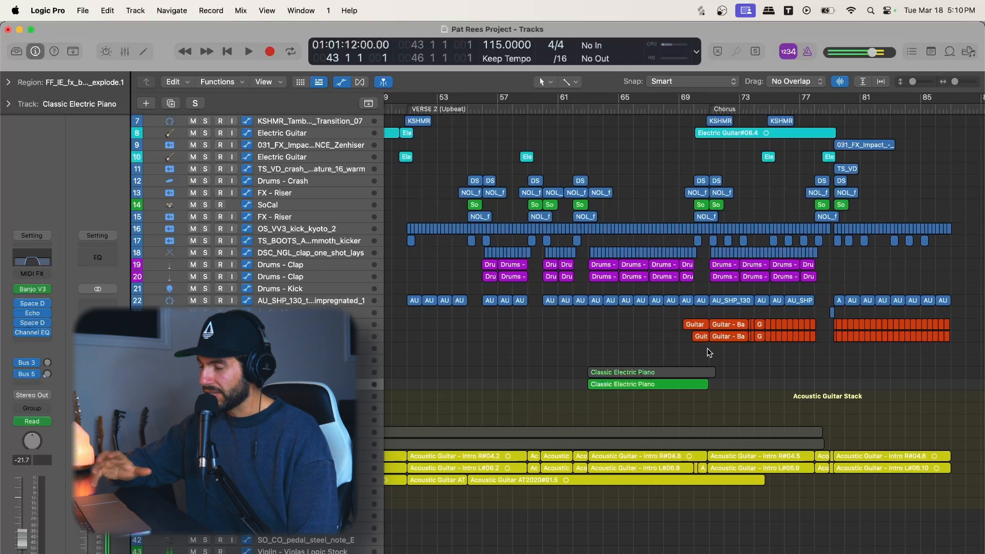
{"action": "scroll", "coordinate": [706, 351], "scroll_direction": "left", "scroll_amount": 2}
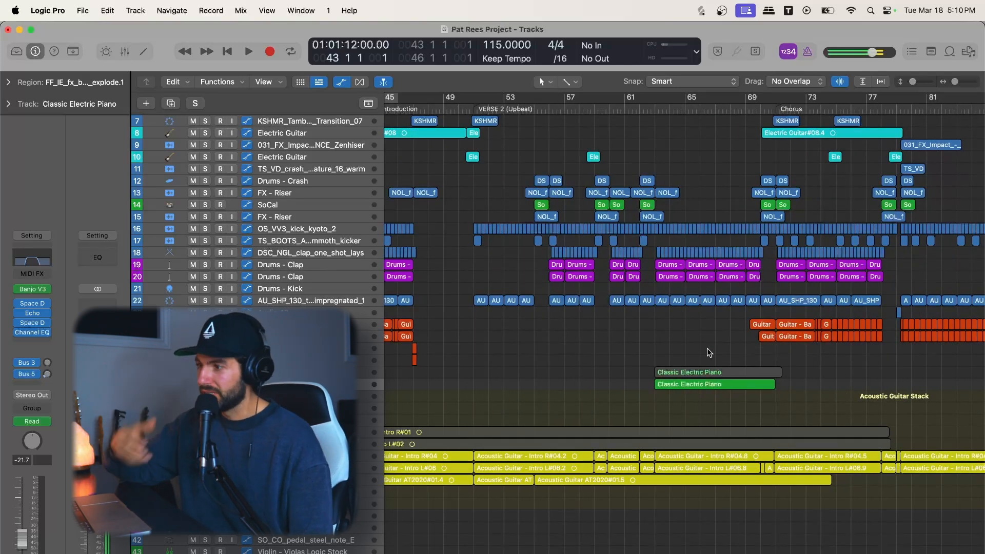
{"action": "key", "text": "super+Left"}
{"action": "key", "text": "super+Right"}
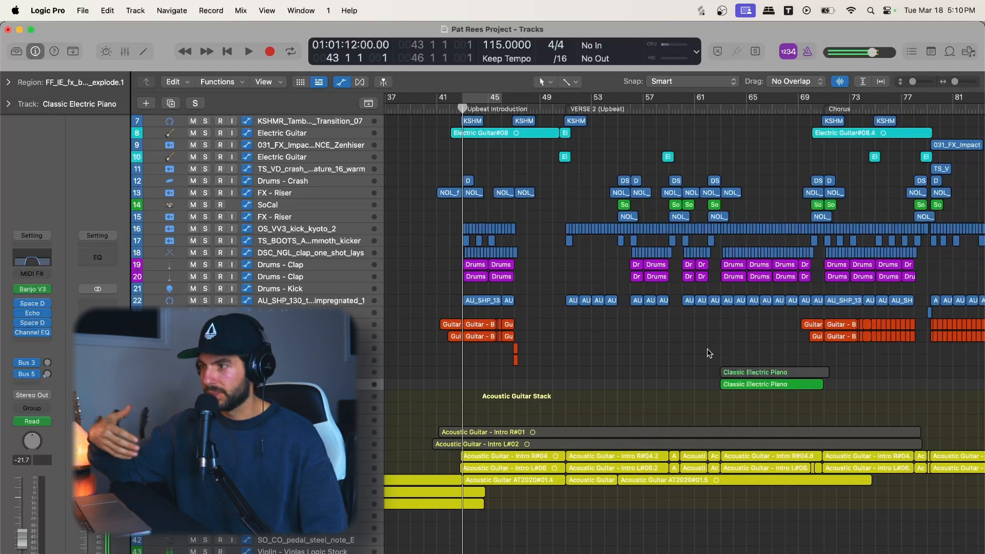
{"action": "scroll", "coordinate": [914, 130], "scroll_direction": "right", "scroll_amount": 3}
{"action": "left_click_drag", "start_coordinate": [914, 84], "coordinate": [919, 84]}
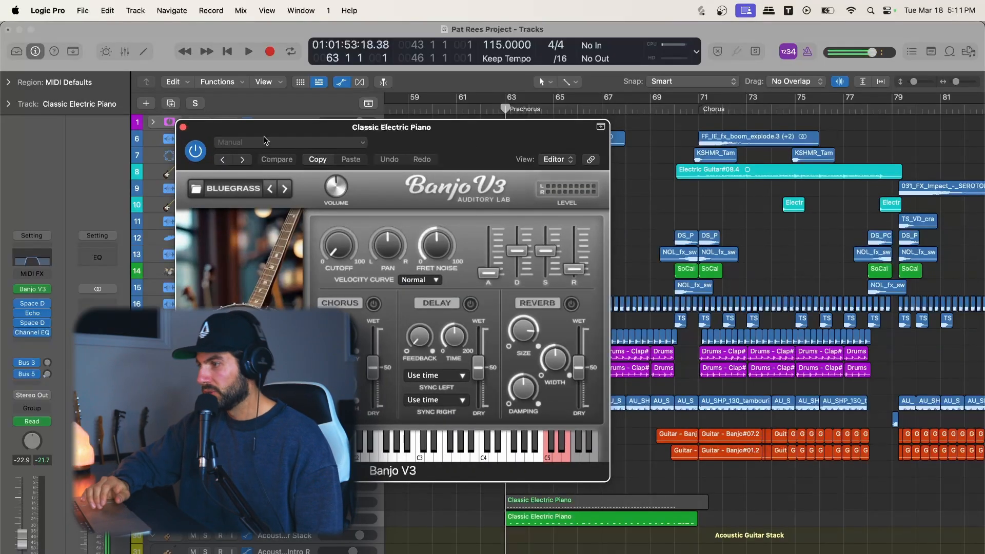
Step: Close the Banjo V3 window and look through the available instrument plug-ins for the Classic Electric Piano track without changing it
{"action": "left_click", "coordinate": [182, 129]}
{"action": "left_click", "coordinate": [41, 289]}
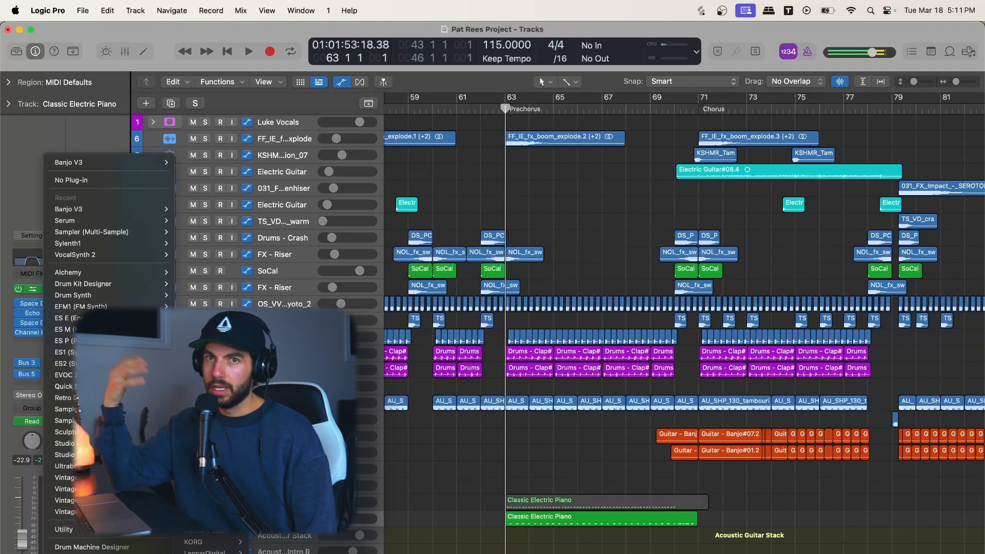
{"action": "left_click", "coordinate": [547, 445]}
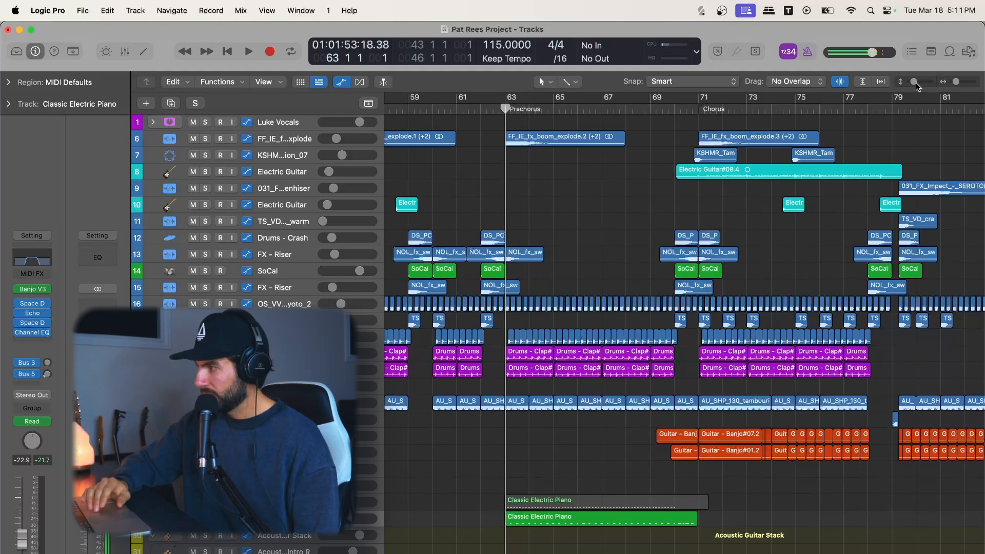
Step: Play the Prechorus from bar 63 and stop playback at about bar 66
{"action": "left_click_drag", "start_coordinate": [917, 84], "coordinate": [917, 84]}
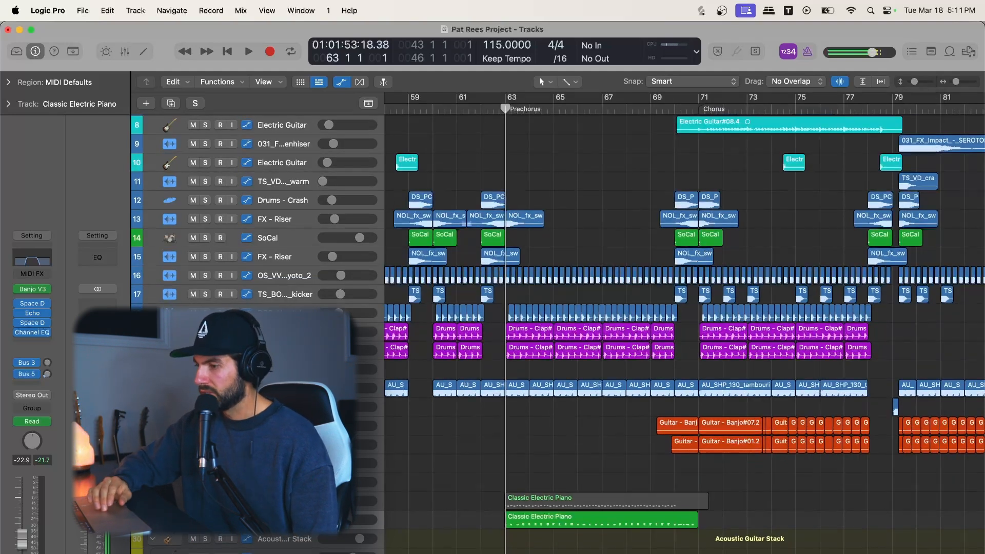
{"action": "scroll", "coordinate": [546, 354], "scroll_direction": "up", "scroll_amount": 3}
{"action": "key", "text": "super+Right"}
{"action": "key", "text": "super+Right"}
{"action": "key", "text": "super+Right"}
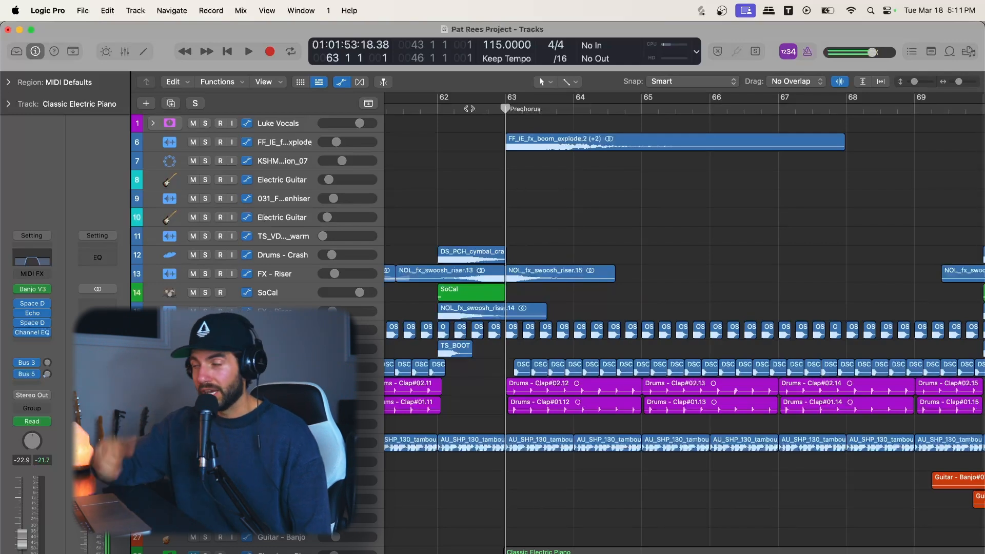
{"action": "key", "text": "space"}
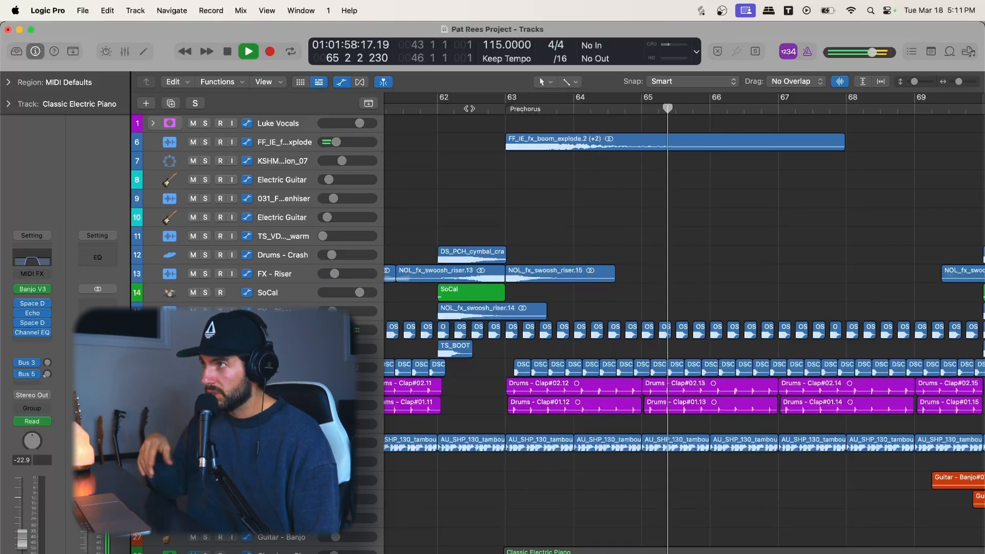
{"action": "key", "text": "space"}
Step: Examine the Prechorus layers from the boom and percussion tracks down to the Classic Electric Piano regions, including the lead-in to the Chorus
{"action": "key", "text": "super+Left"}
{"action": "key", "text": "super+Left"}
{"action": "key", "text": "super+Left"}
{"action": "key", "text": "super+Left"}
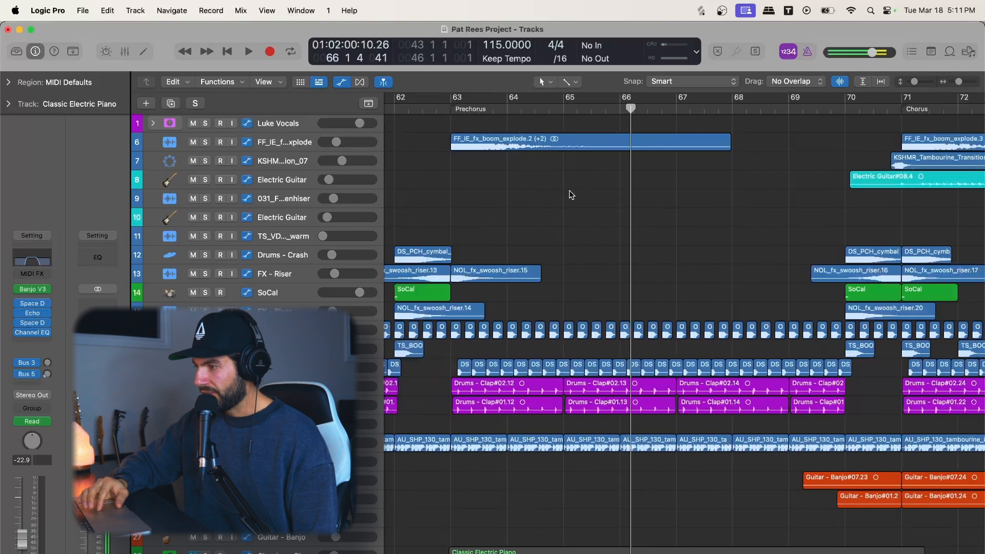
{"action": "scroll", "coordinate": [571, 193], "scroll_direction": "down", "scroll_amount": 4}
{"action": "scroll", "coordinate": [571, 194], "scroll_direction": "up", "scroll_amount": 1}
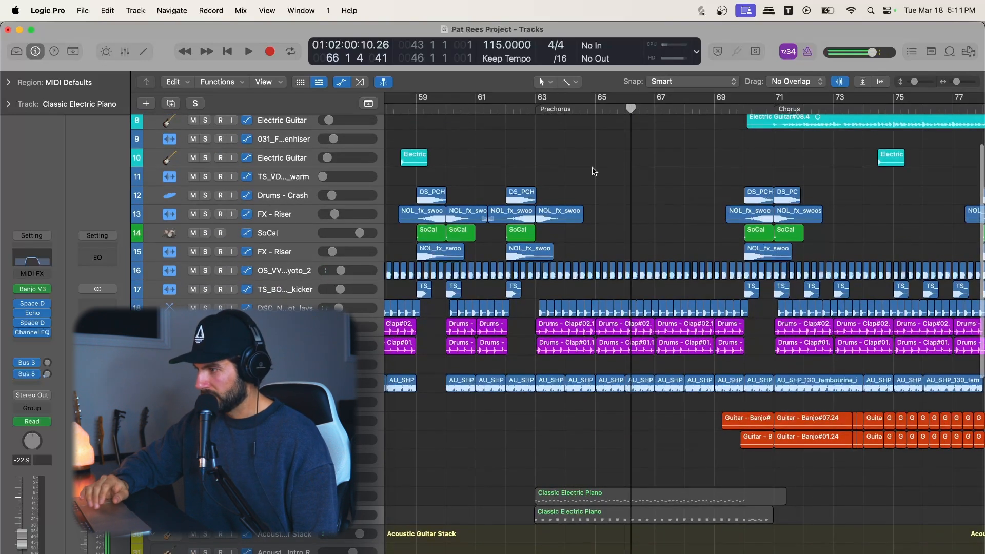
{"action": "left_click_drag", "start_coordinate": [914, 82], "coordinate": [912, 81]}
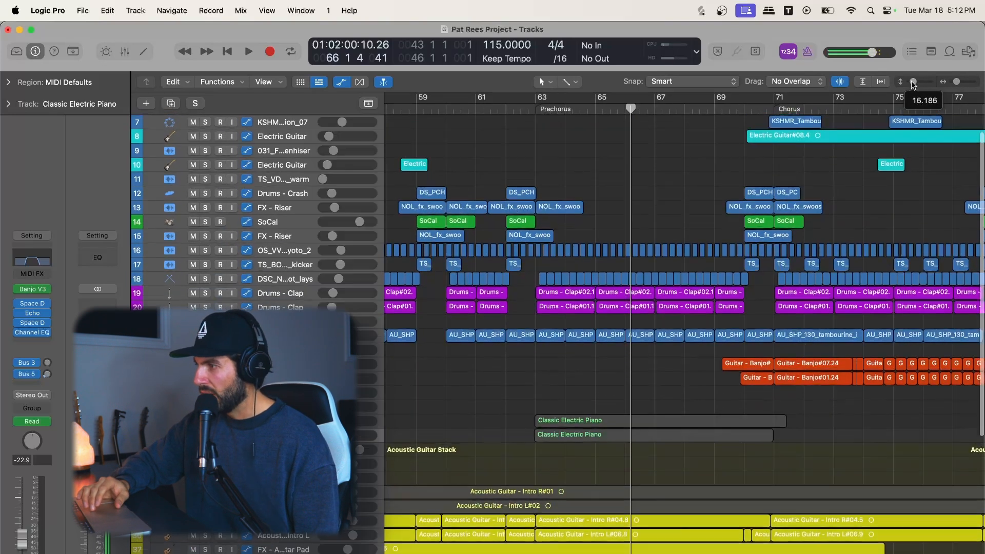
{"action": "scroll", "coordinate": [709, 203], "scroll_direction": "left", "scroll_amount": 5}
{"action": "scroll", "coordinate": [709, 203], "scroll_direction": "up", "scroll_amount": 2}
{"action": "scroll", "coordinate": [708, 202], "scroll_direction": "right", "scroll_amount": 6}
{"action": "scroll", "coordinate": [710, 206], "scroll_direction": "right", "scroll_amount": 1}
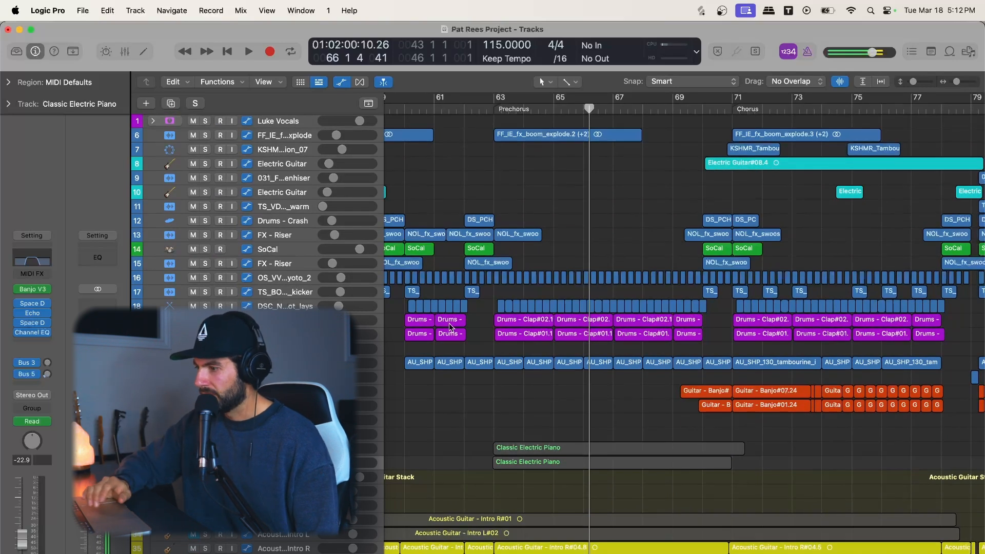
{"action": "left_click_drag", "start_coordinate": [913, 81], "coordinate": [916, 81]}
{"action": "scroll", "coordinate": [376, 334], "scroll_direction": "up", "scroll_amount": 8}
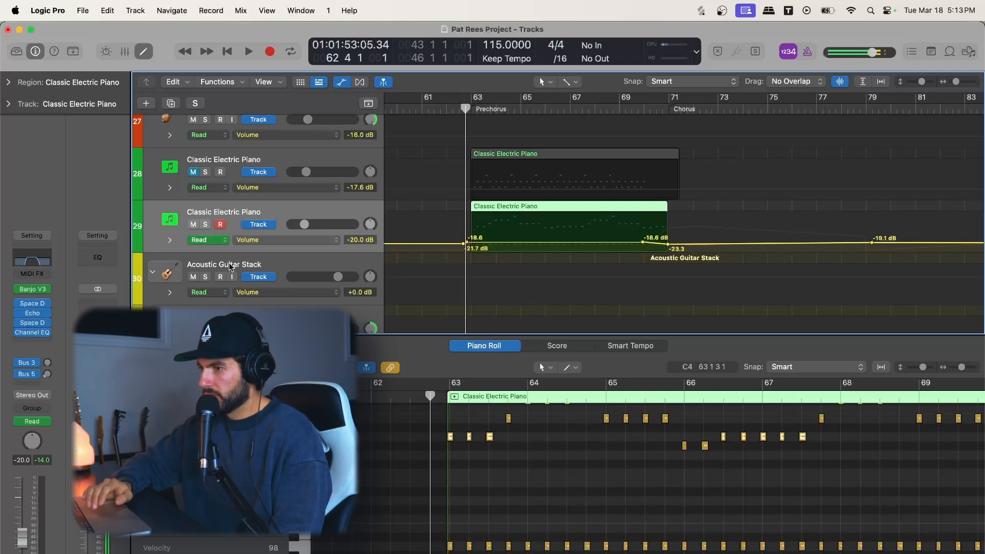
Step: Play the Classic Electric Piano track with the Banjo V3 part soloed from bar 63, unsolo it and stop playback
{"action": "left_click_drag", "start_coordinate": [465, 109], "coordinate": [471, 110]}
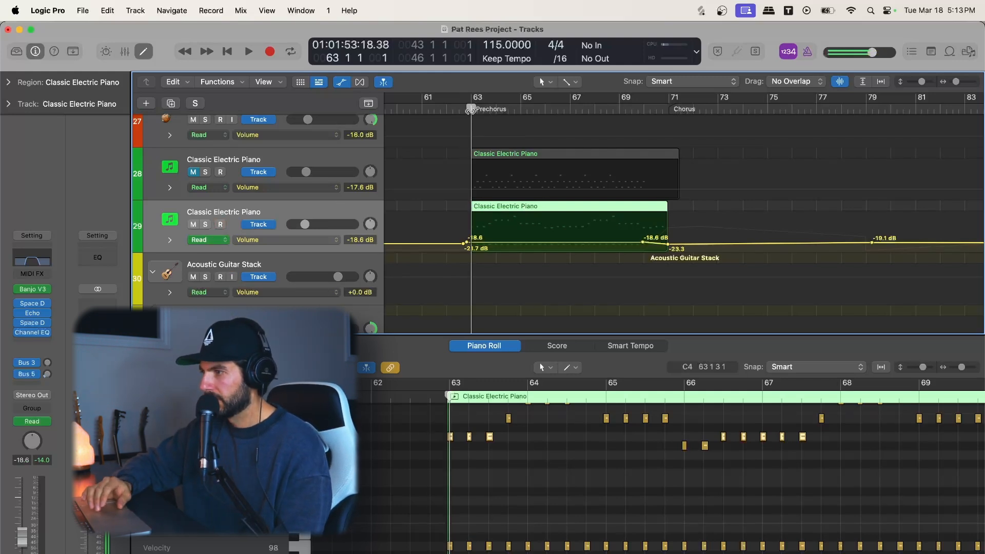
{"action": "key", "text": "s"}
{"action": "key", "text": "space"}
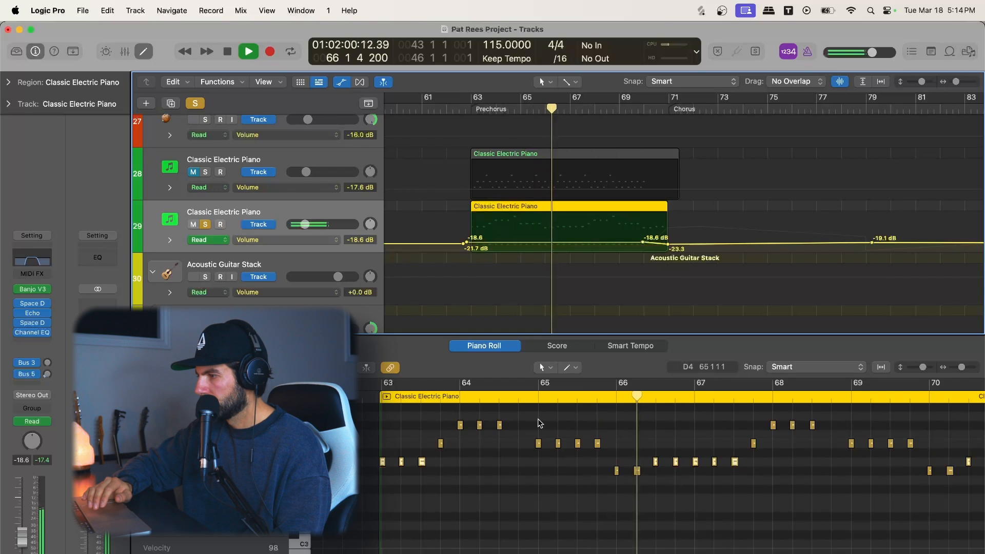
{"action": "left_click", "coordinate": [205, 225]}
{"action": "key", "text": "space"}
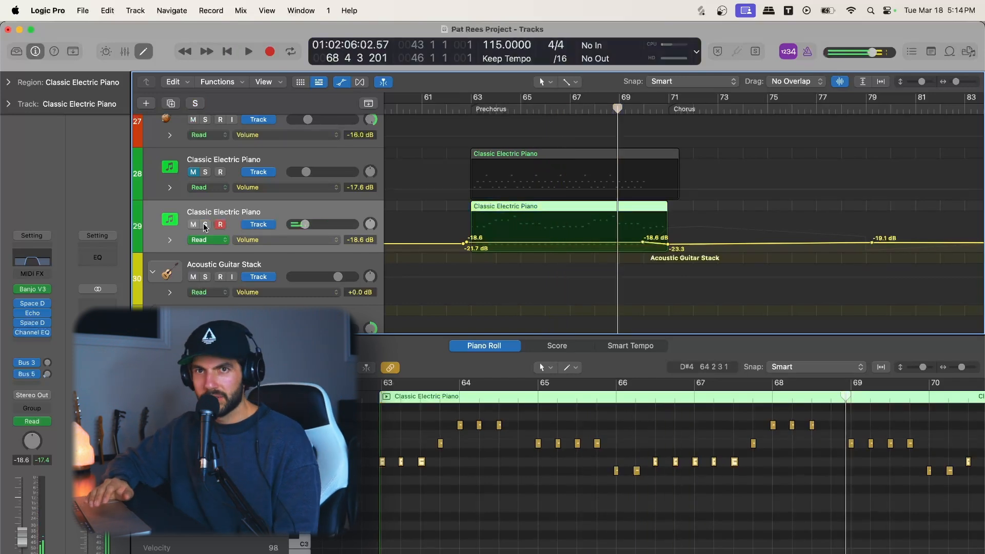
Step: Open the Channel EQ on the Classic Electric Piano track to inspect its filter curve, and close it again
{"action": "left_click", "coordinate": [32, 314]}
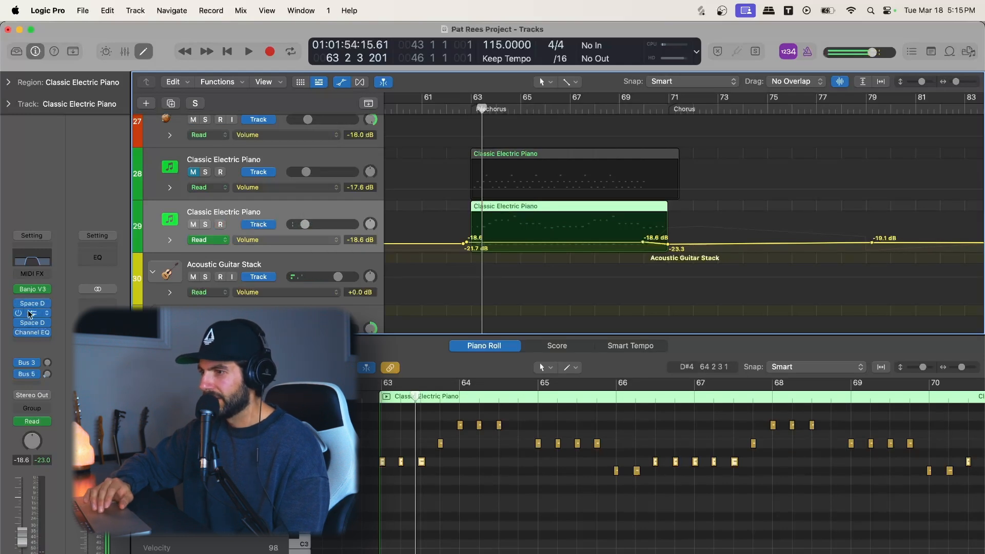
{"action": "left_click", "coordinate": [41, 263]}
{"action": "left_click_drag", "start_coordinate": [695, 191], "coordinate": [616, 181]}
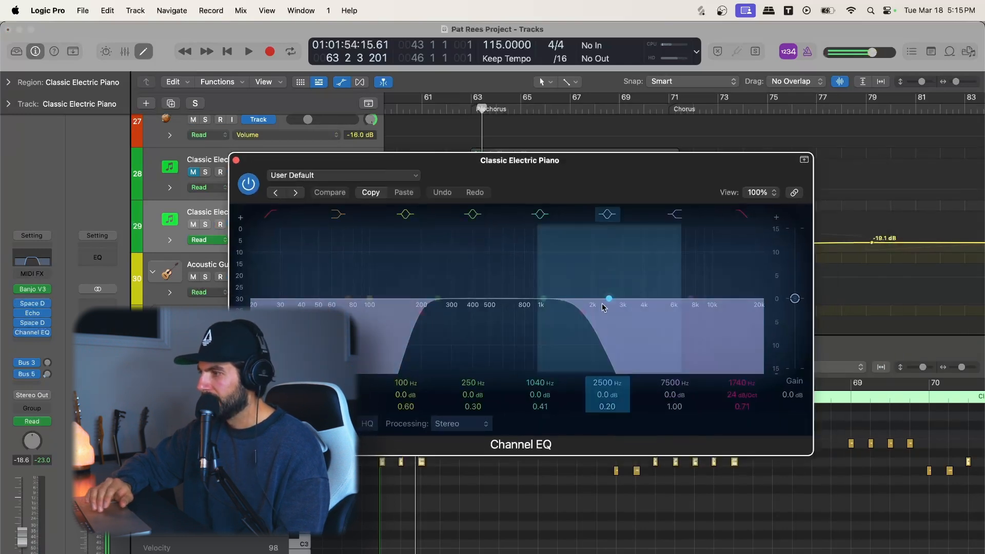
{"action": "left_click", "coordinate": [236, 160]}
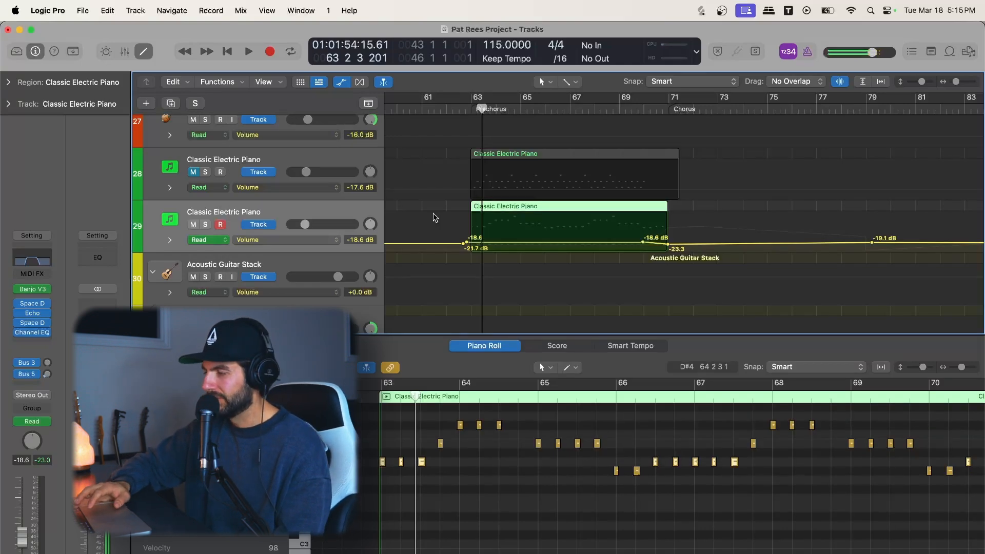
Step: Play the Prechorus into the Chorus while checking the Classic Electric Piano part's solo, and close the Piano Roll editor
{"action": "key", "text": "space"}
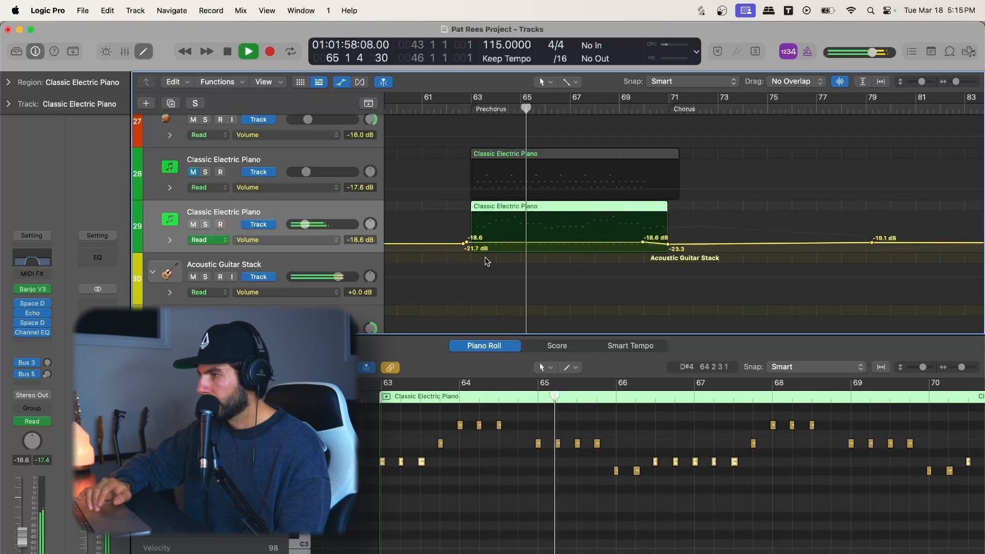
{"action": "left_click", "coordinate": [205, 224]}
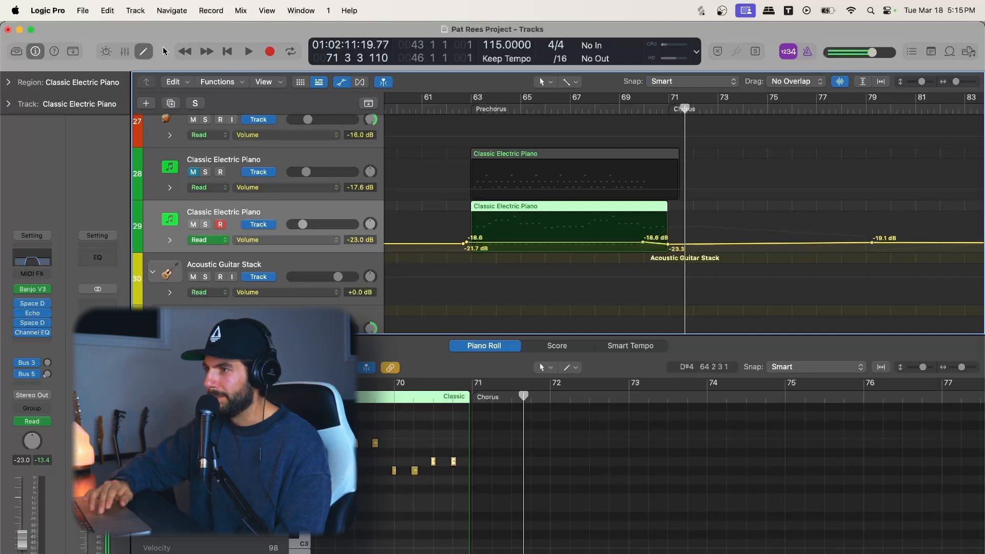
{"action": "left_click", "coordinate": [143, 52]}
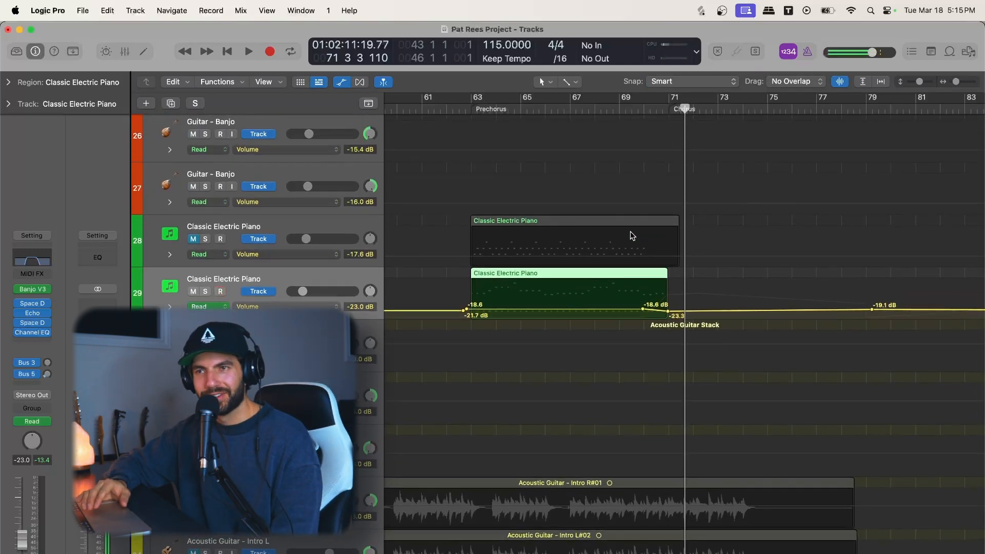
Step: Examine the full arrangement from Verse 2 into the Chorus, including the effects, drums, banjo and acoustic guitar layers
{"action": "left_click_drag", "start_coordinate": [919, 85], "coordinate": [914, 85]}
{"action": "scroll", "coordinate": [809, 174], "scroll_direction": "down", "scroll_amount": 3}
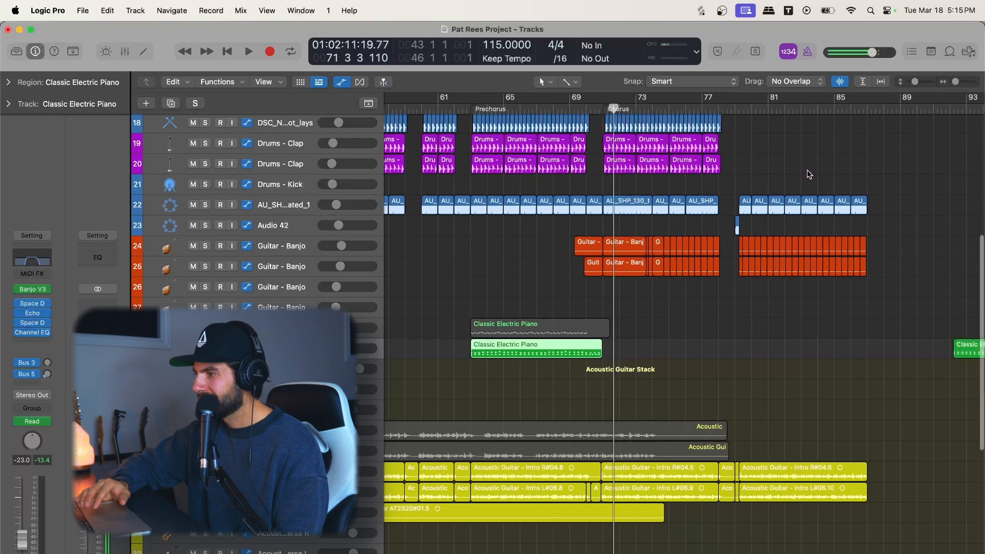
{"action": "scroll", "coordinate": [809, 174], "scroll_direction": "left", "scroll_amount": 5}
{"action": "scroll", "coordinate": [809, 174], "scroll_direction": "right", "scroll_amount": 5}
{"action": "scroll", "coordinate": [809, 174], "scroll_direction": "up", "scroll_amount": 2}
{"action": "left_click", "coordinate": [562, 109]}
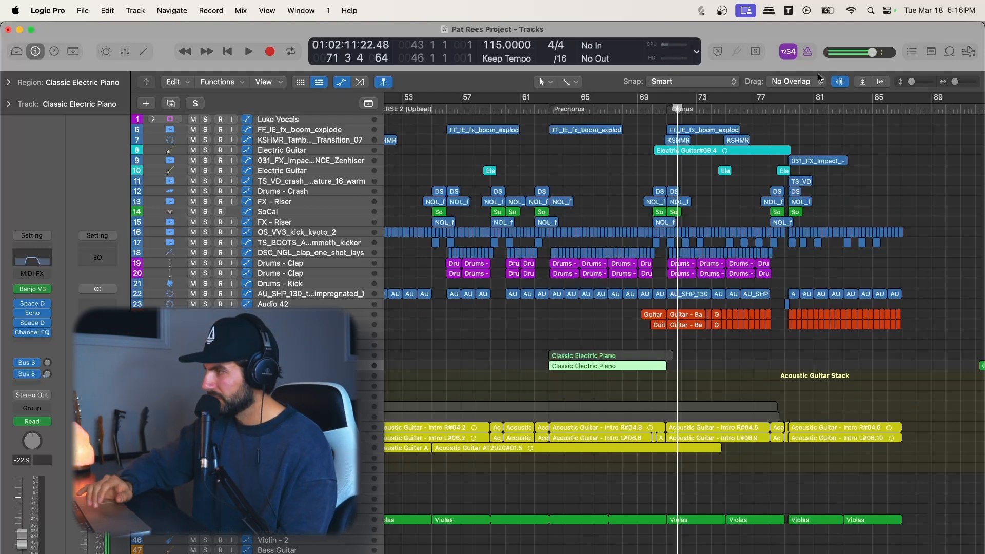
{"action": "left_click_drag", "start_coordinate": [912, 81], "coordinate": [917, 91]}
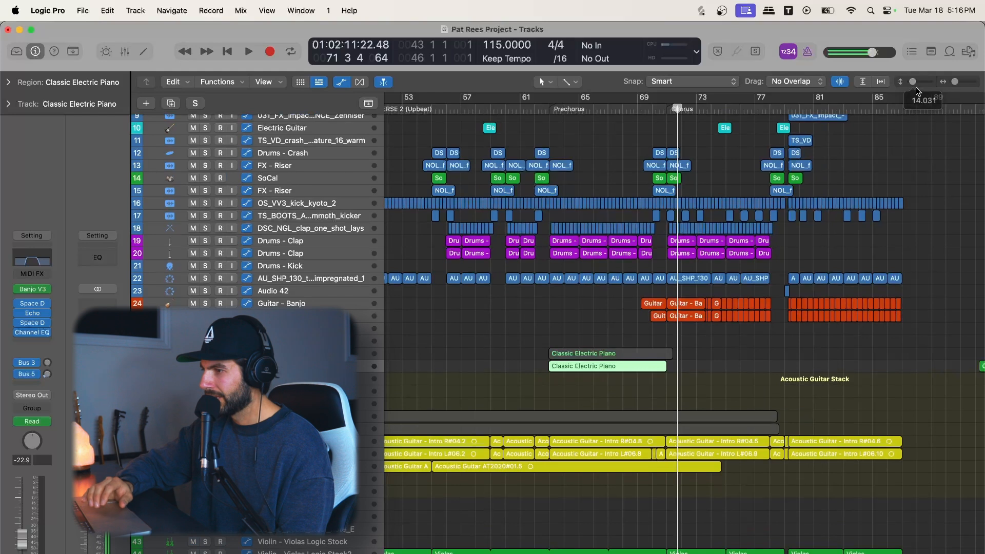
Step: Duplicate the Guitar - Banjo track 25 to add another empty banjo track directly below it
{"action": "left_click", "coordinate": [337, 315]}
{"action": "key", "text": "super+d"}
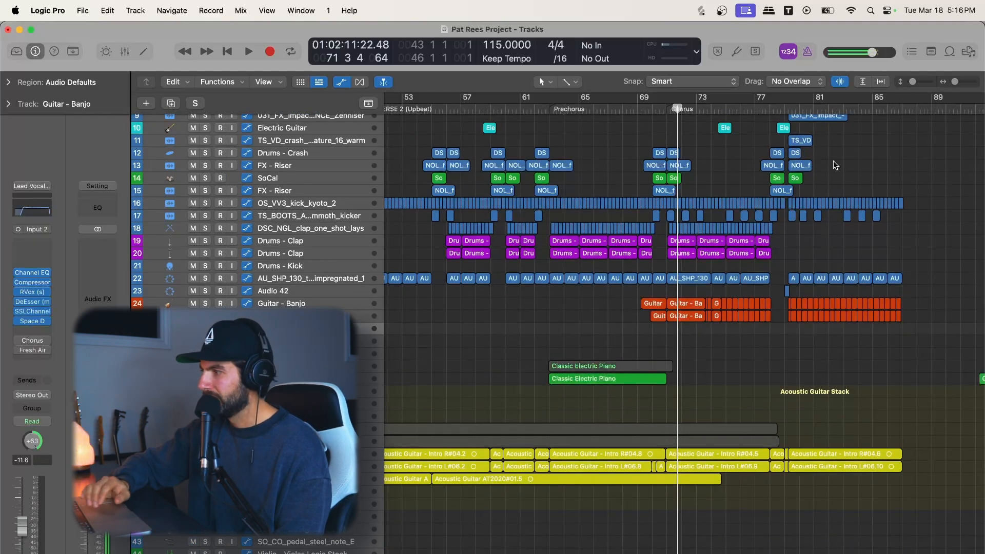
{"action": "left_click_drag", "start_coordinate": [912, 84], "coordinate": [917, 85]}
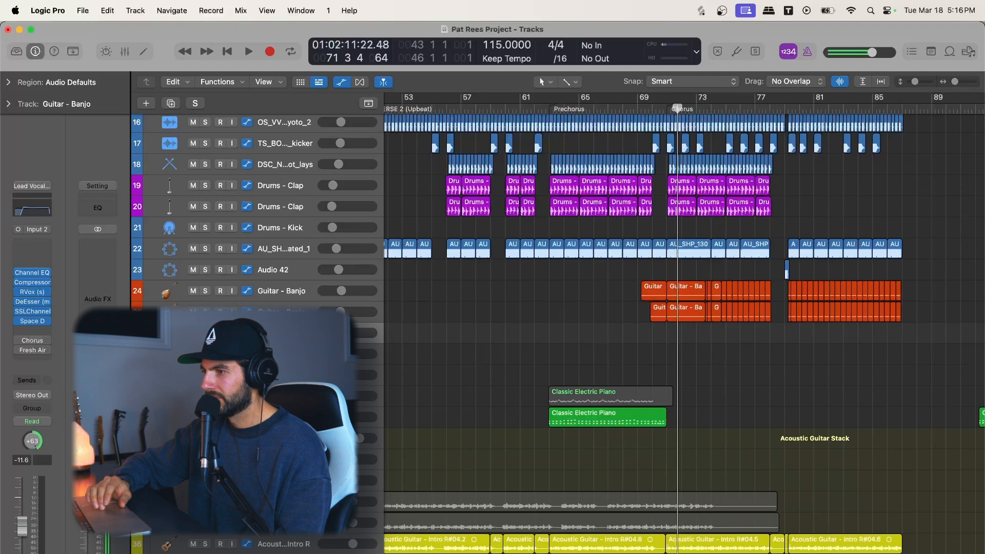